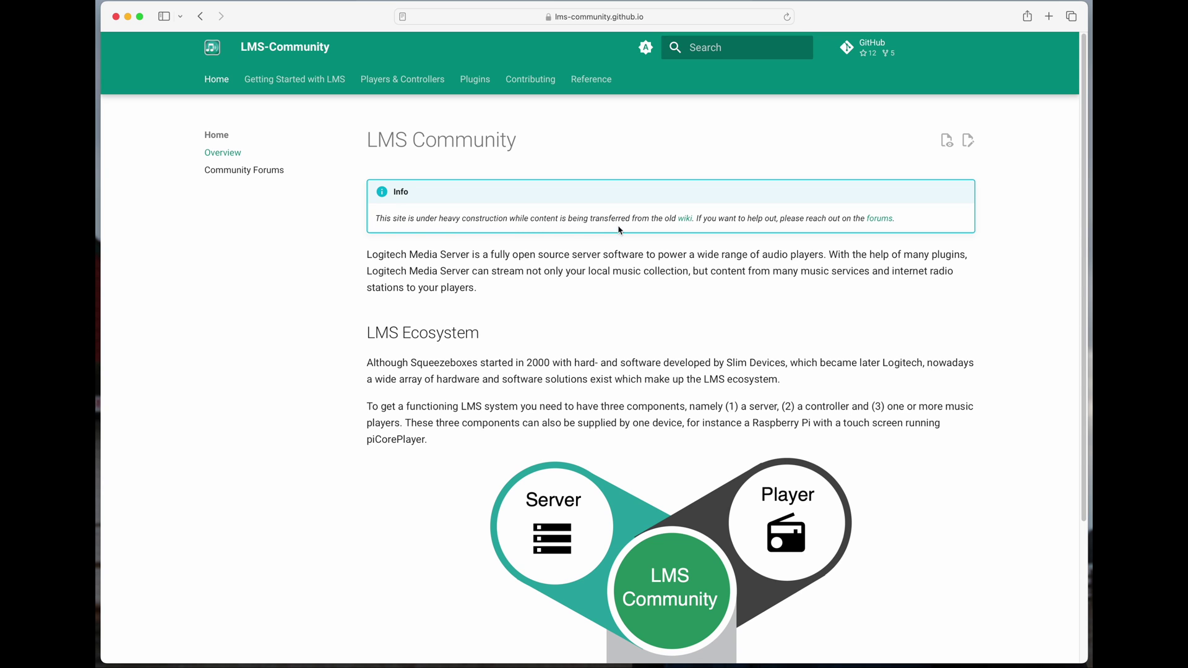
- Check the old wiki and the forum thread linked in the info notice, returning to the LMS Community home page
click(685, 219)
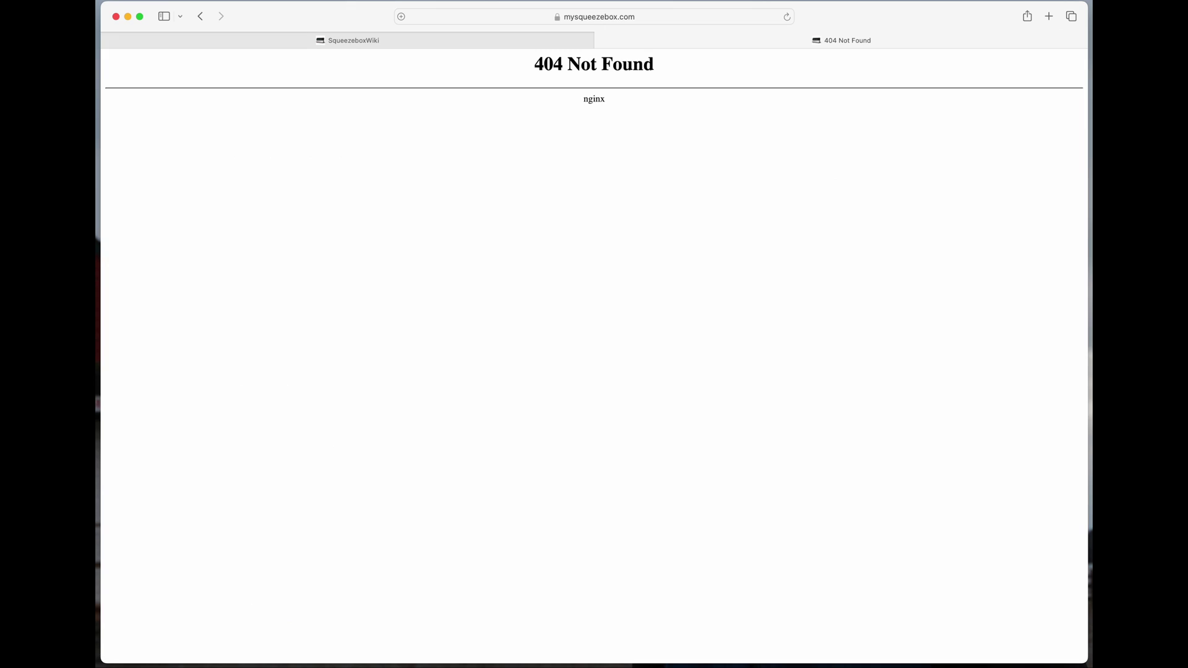
key(super+w)
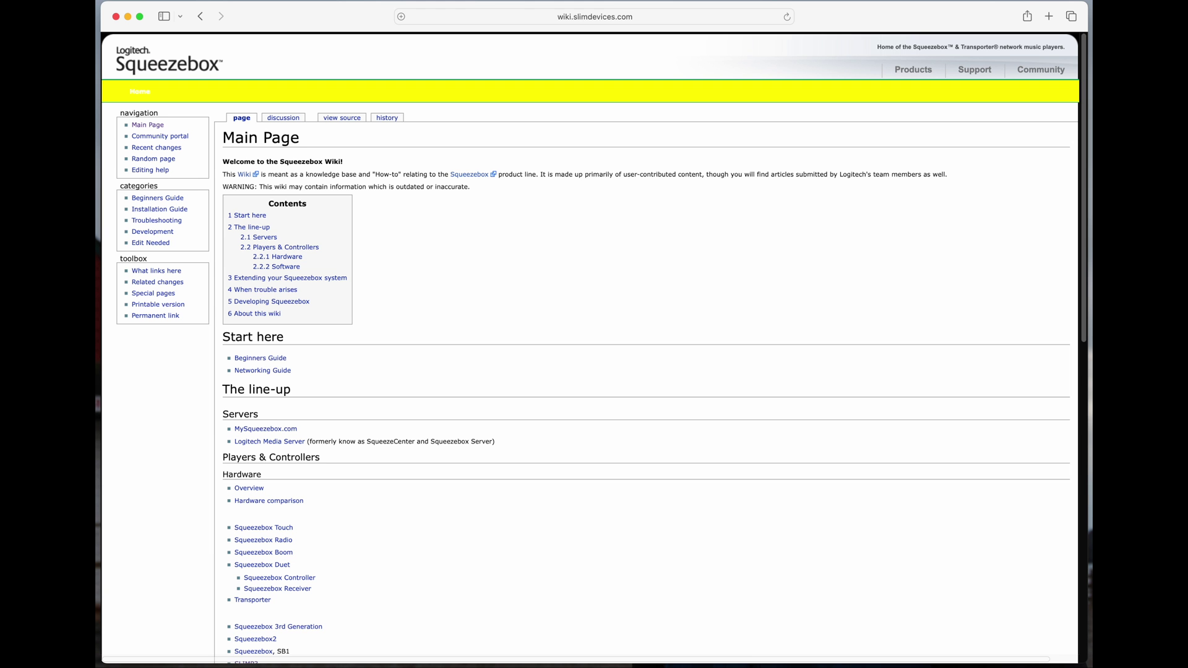
click(197, 19)
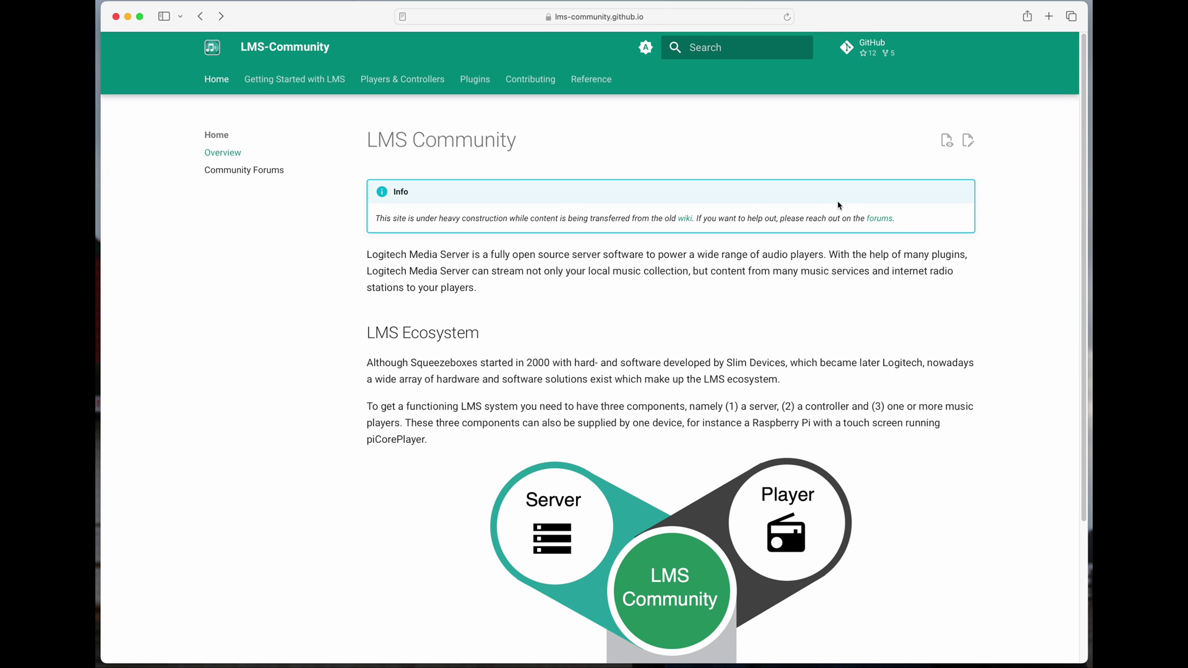
click(879, 223)
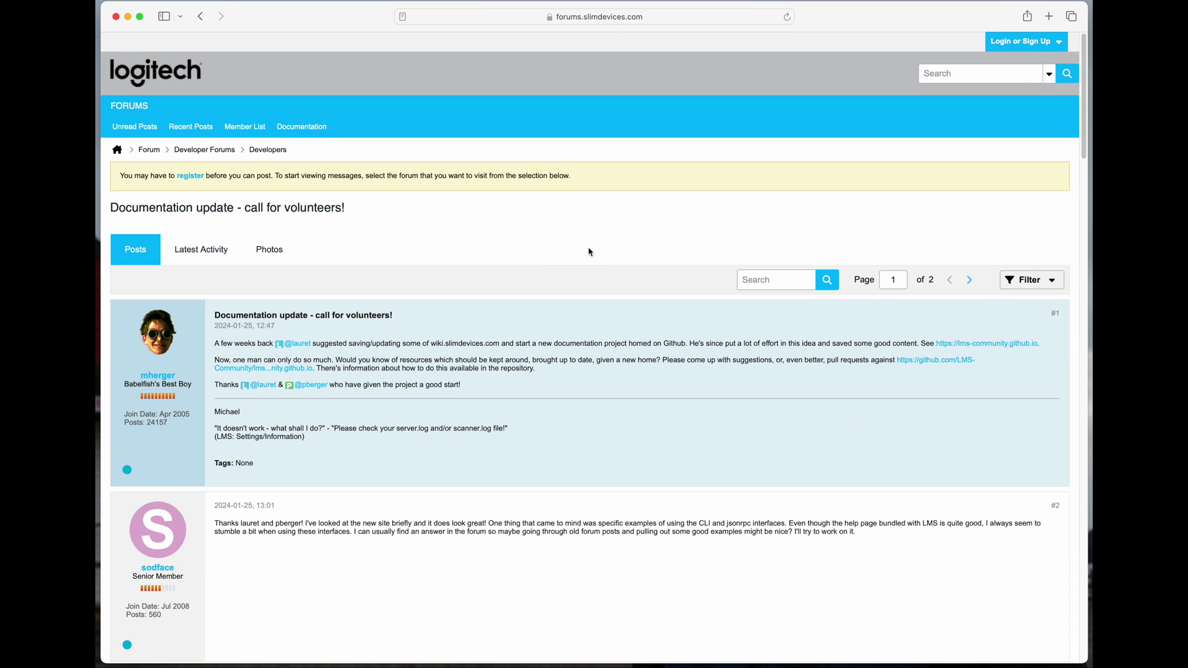
click(202, 16)
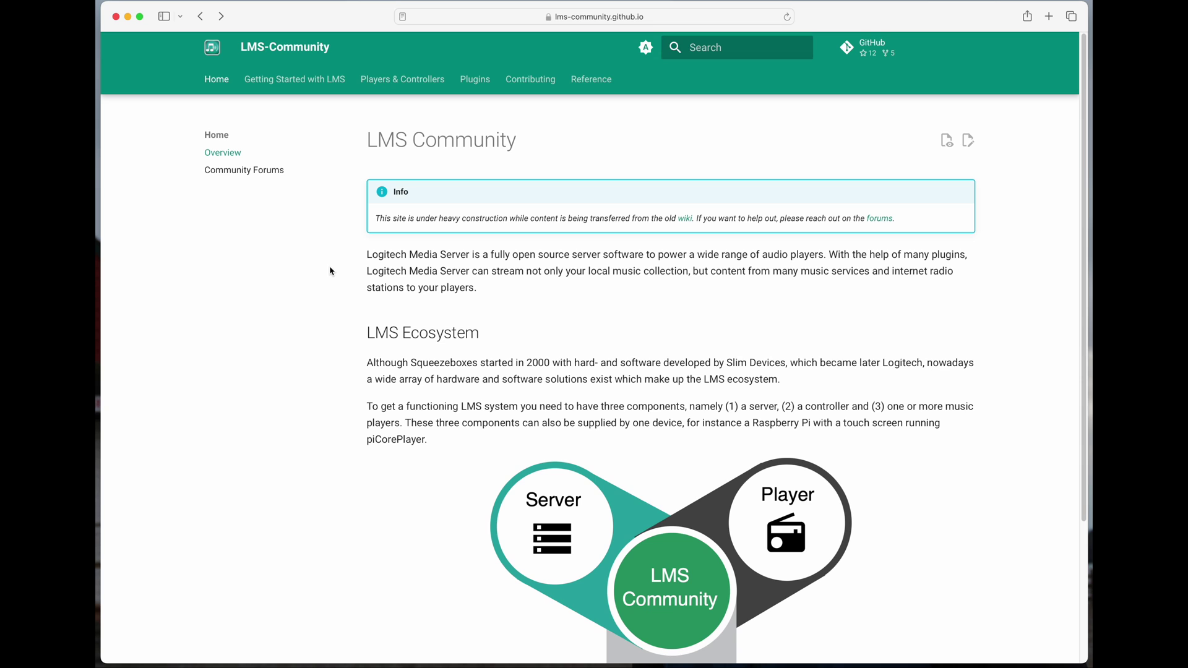
- Read the LMS Ecosystem section and its diagram of server, player and controller on the LMS Community home page
scroll(325, 276, down, 1)
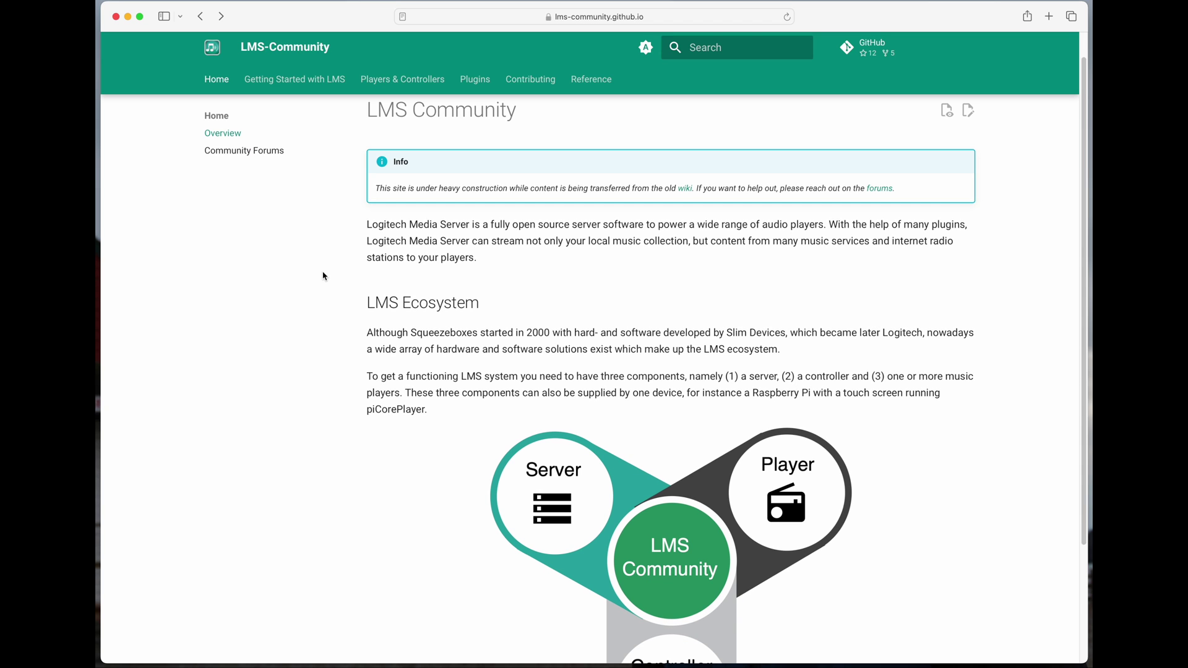
scroll(325, 276, down, 3)
scroll(324, 273, down, 1)
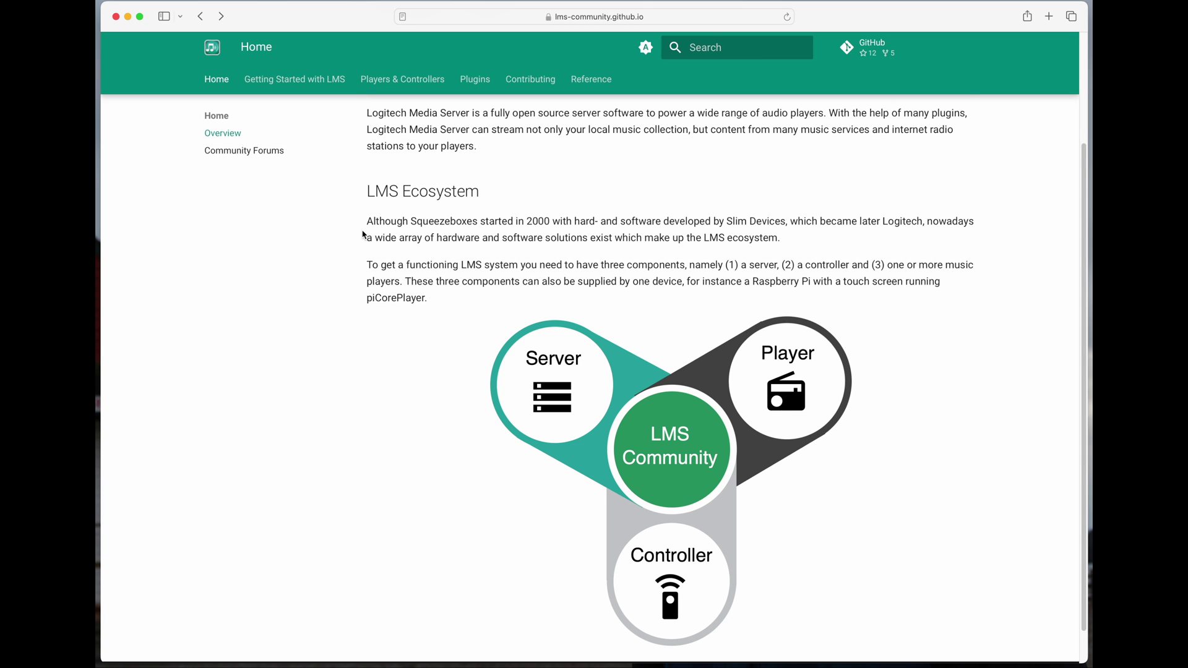
scroll(359, 232, down, 1)
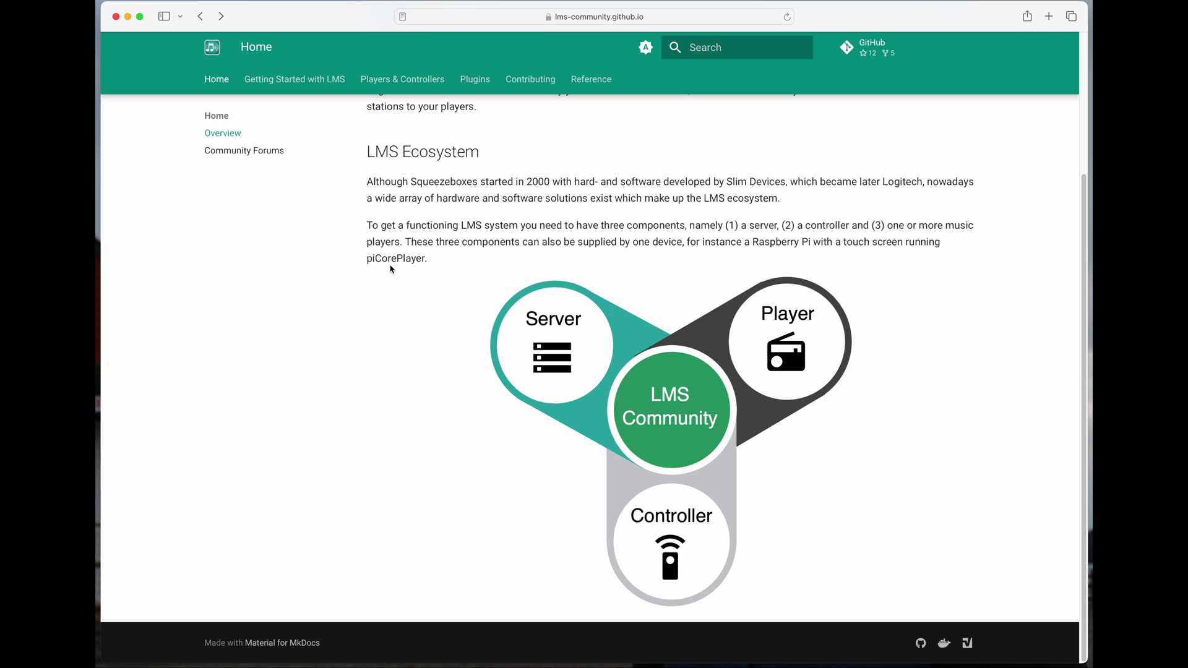
scroll(385, 306, up, 5)
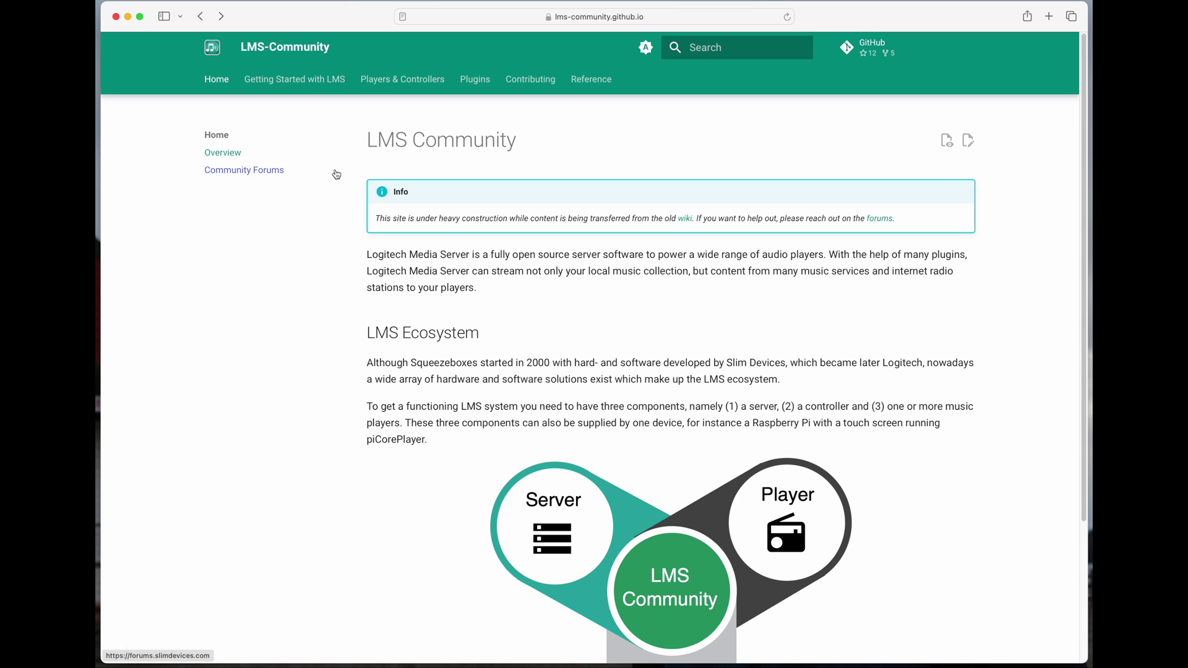
- View the Debian/Ubuntu and Raspberry Pi OS packages in Getting Started with LMS, and download the Apple macOS package of Logitech Media Server v8.5.0
click(312, 89)
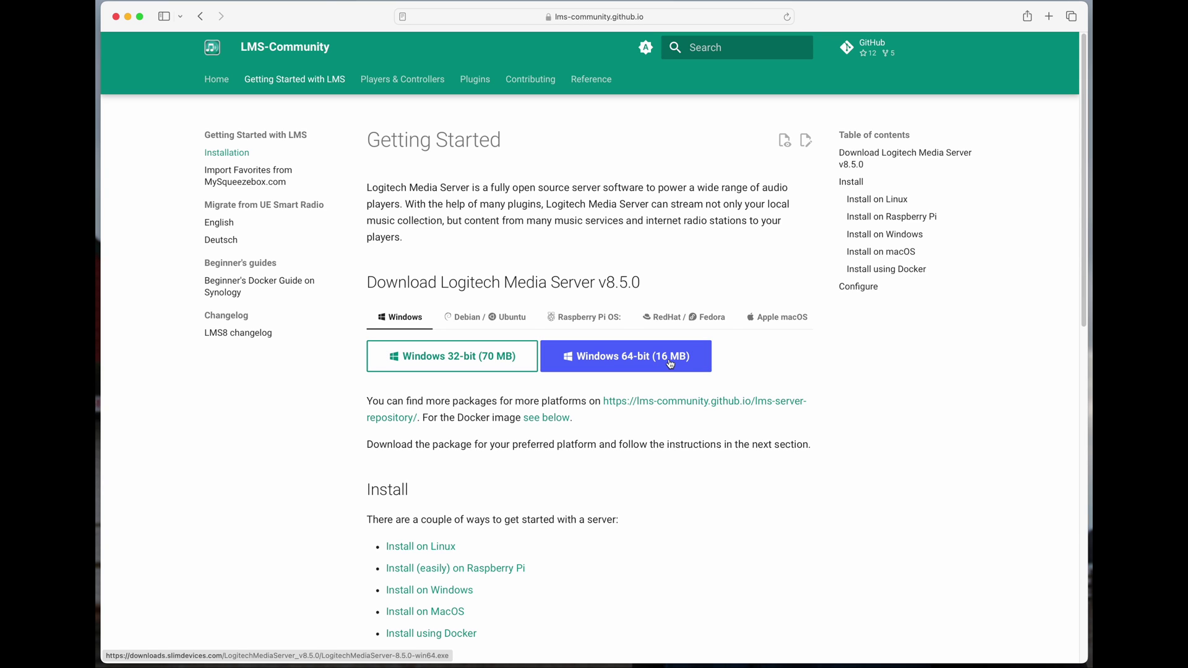
click(523, 322)
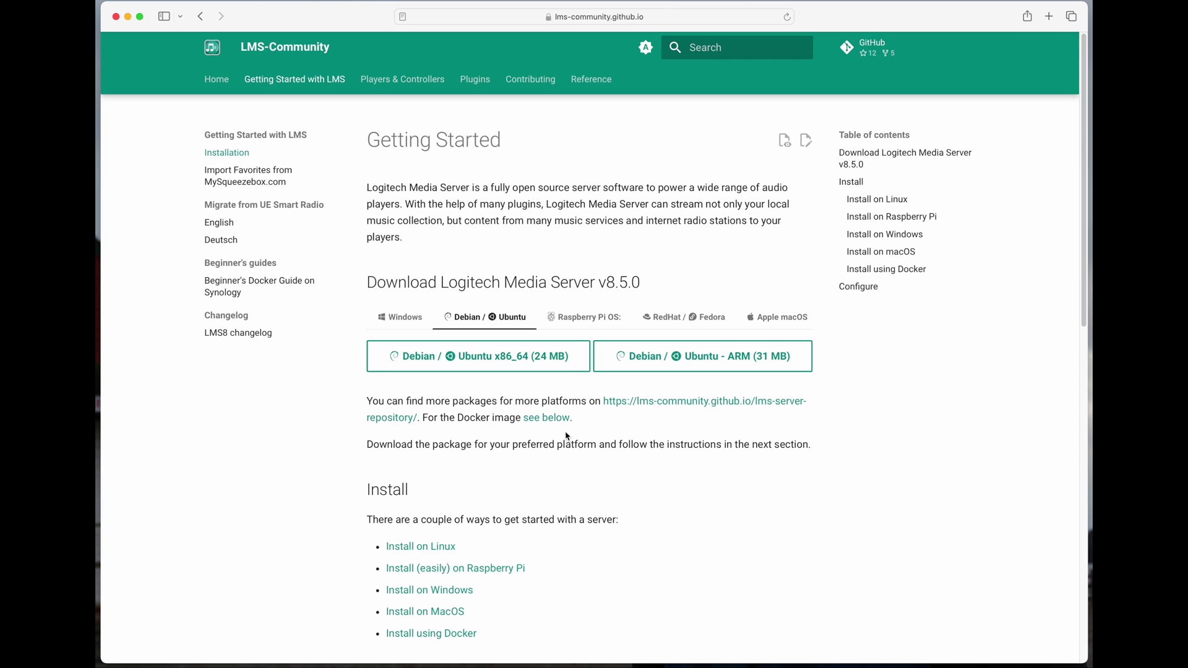
click(587, 320)
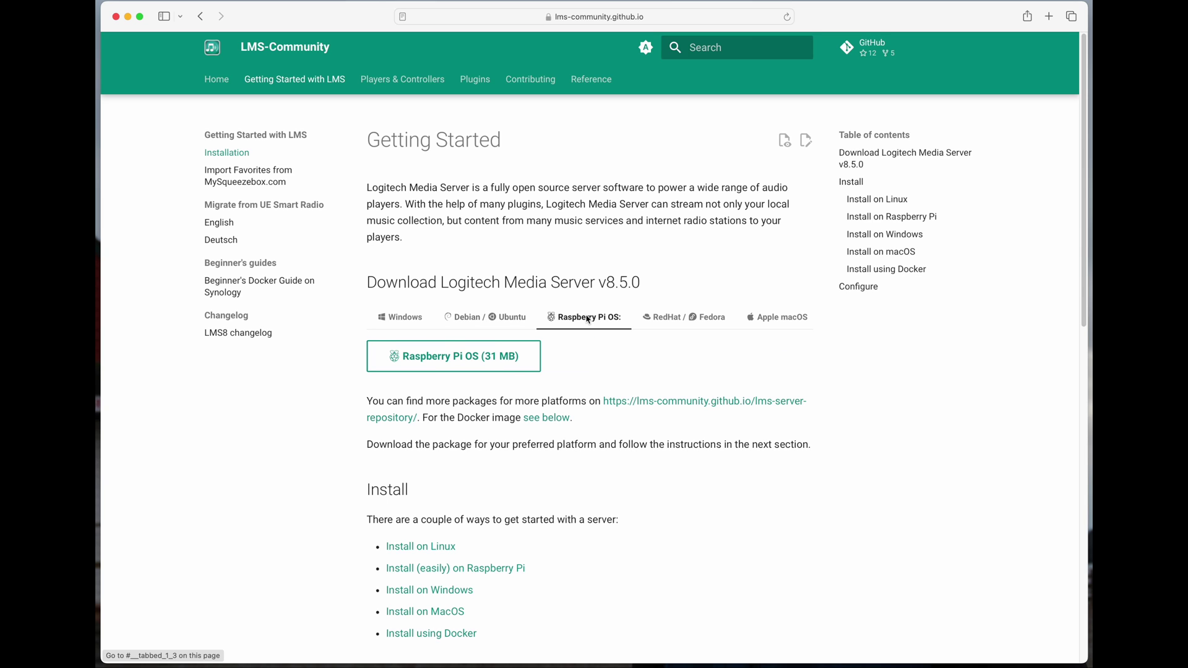
scroll(592, 347, down, 1)
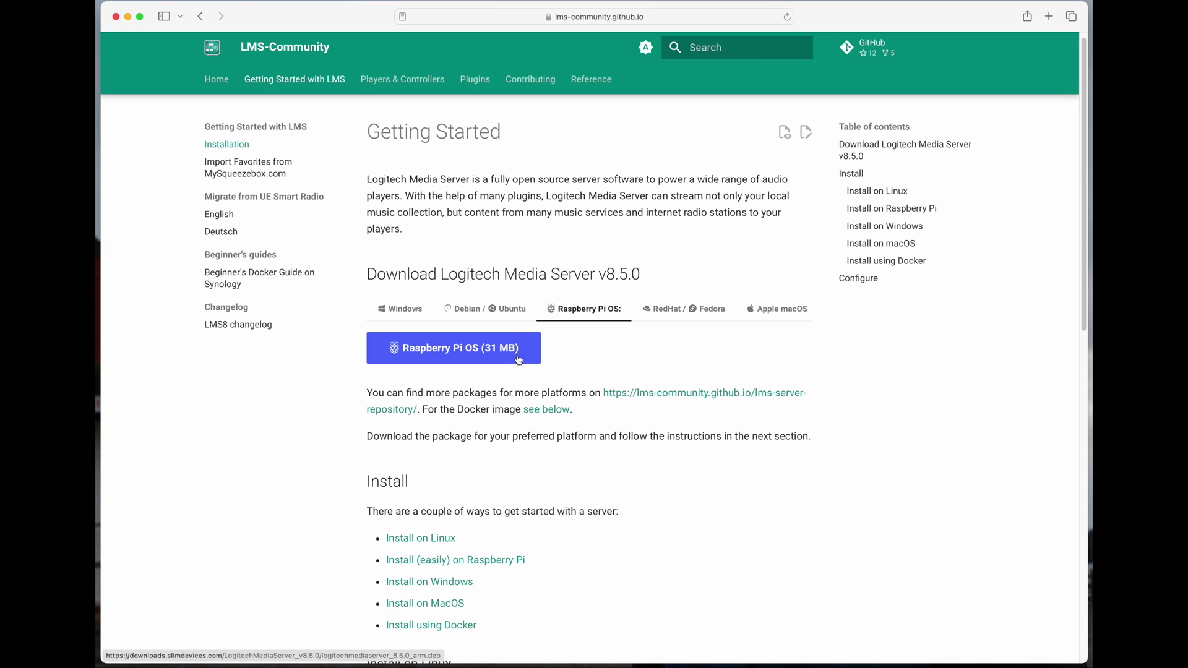
click(791, 317)
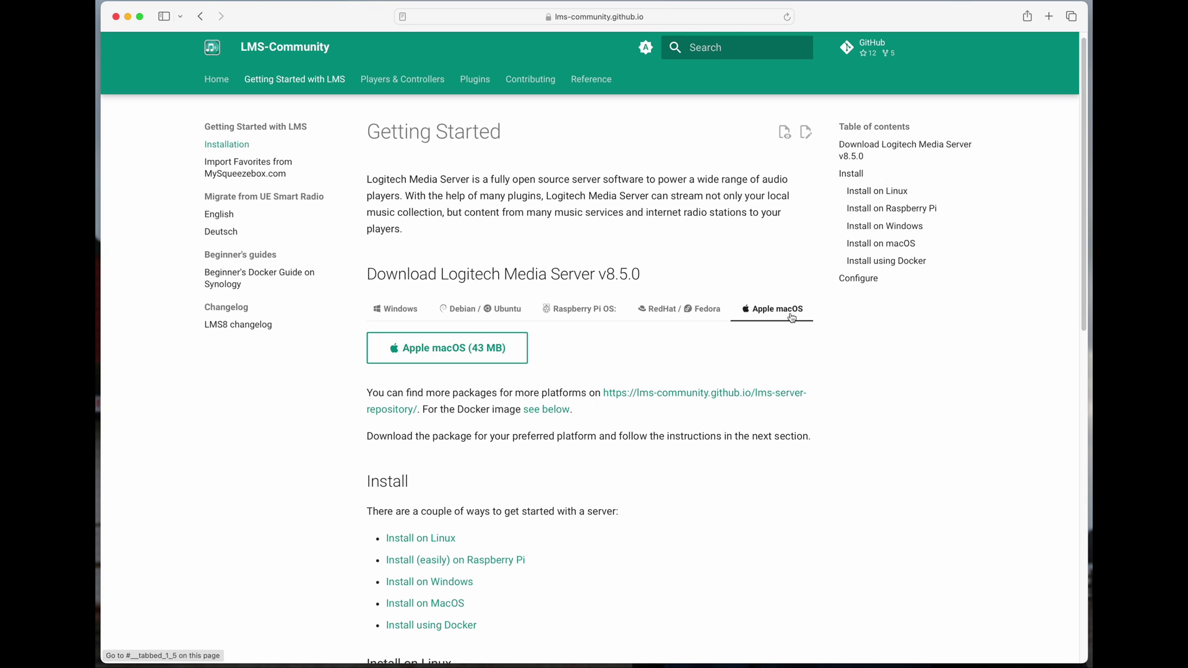
click(489, 361)
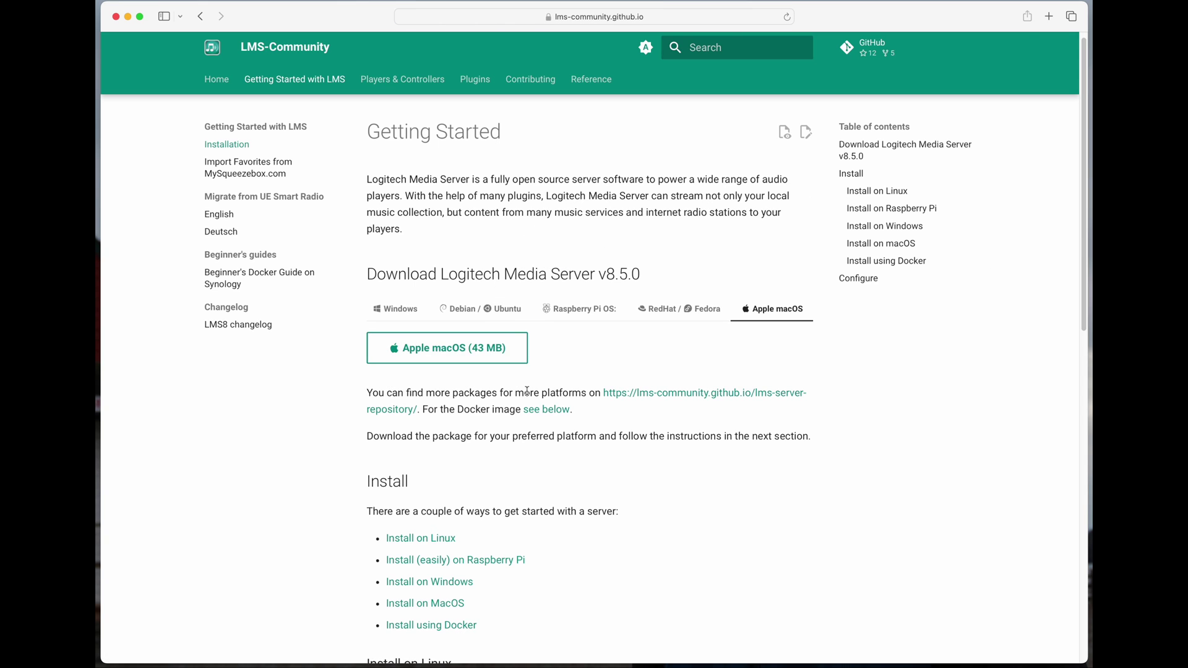
- Review the installation instructions on the Getting Started page
scroll(536, 409, down, 1)
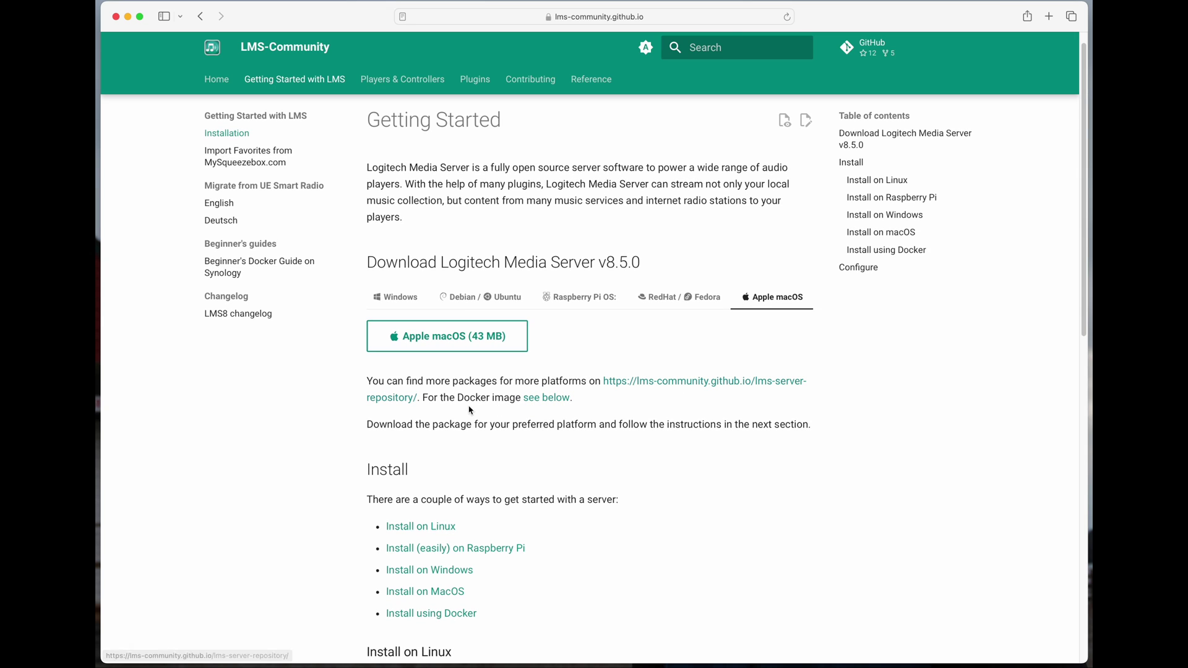
scroll(523, 406, down, 8)
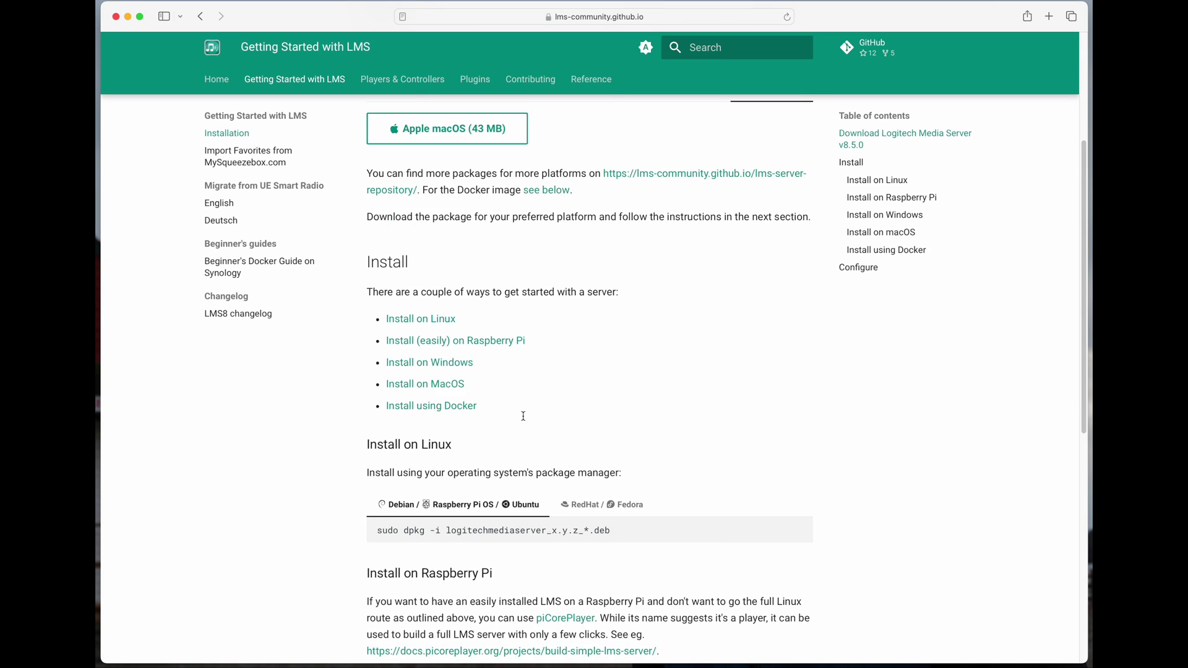
scroll(537, 393, down, 4)
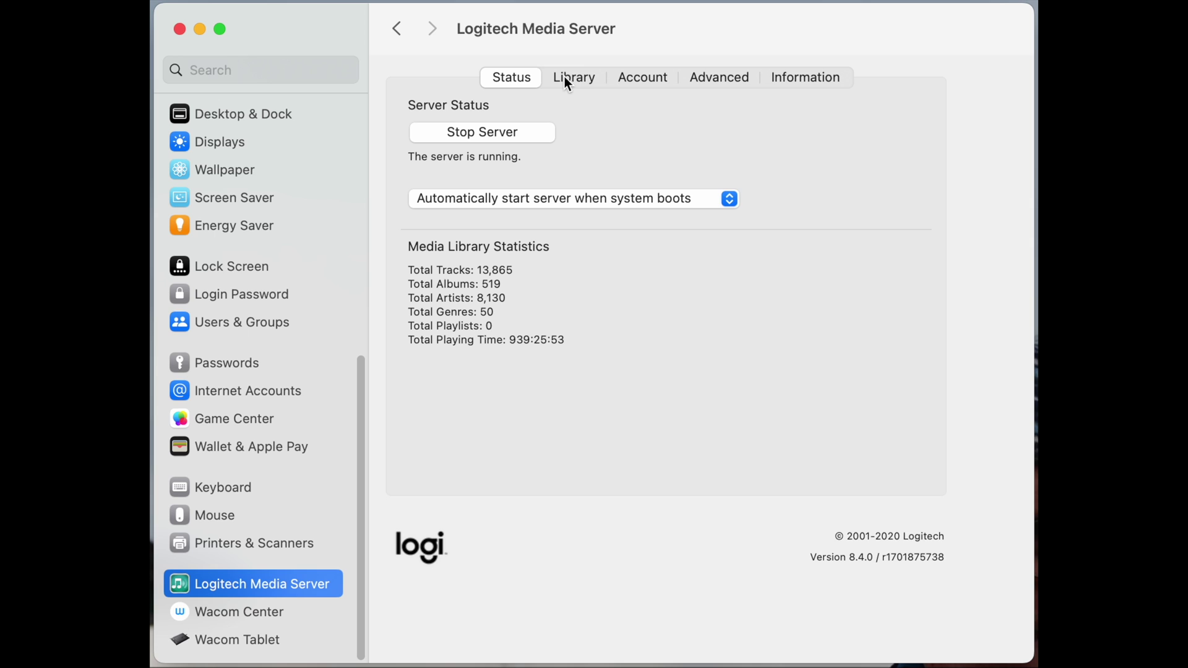
- Review the Account and Advanced settings of Logitech Media Server in System Settings, and read its full server information report
click(638, 75)
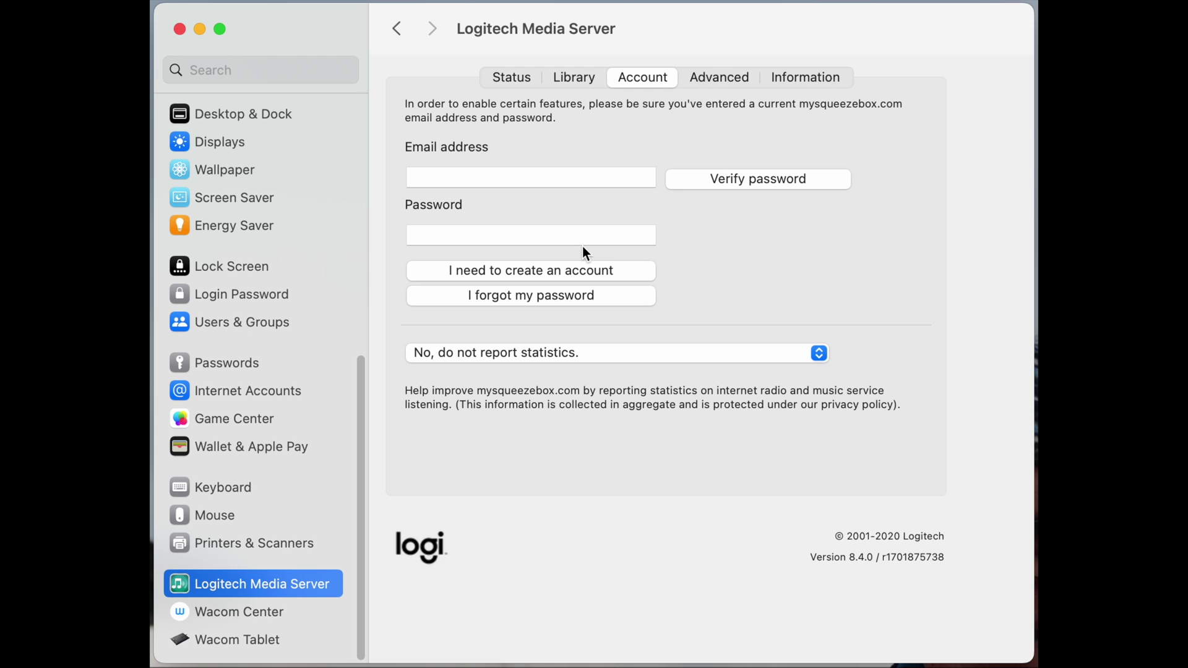
click(713, 79)
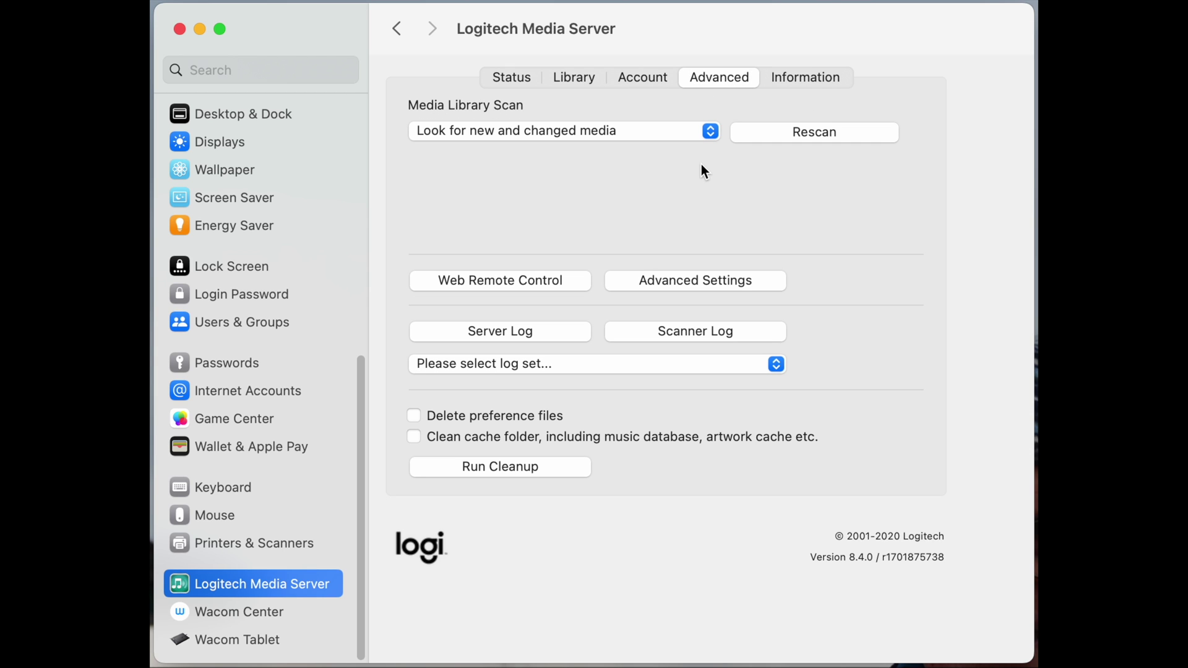
click(789, 78)
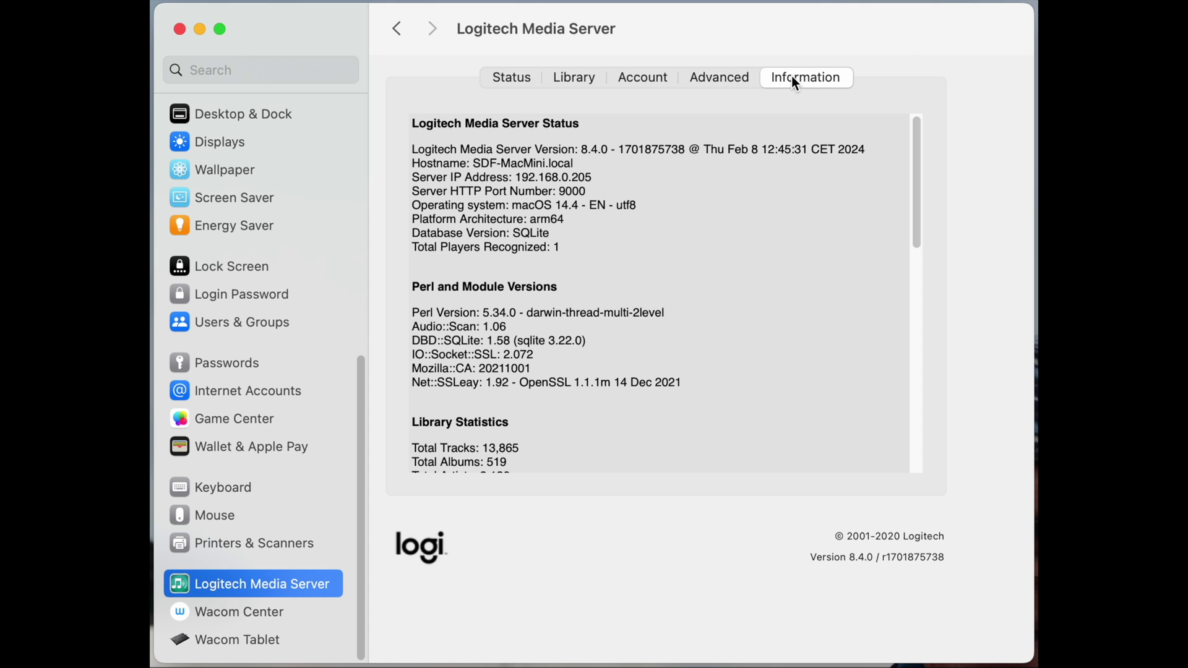
scroll(751, 219, down, 10)
scroll(750, 224, up, 10)
scroll(751, 277, down, 5)
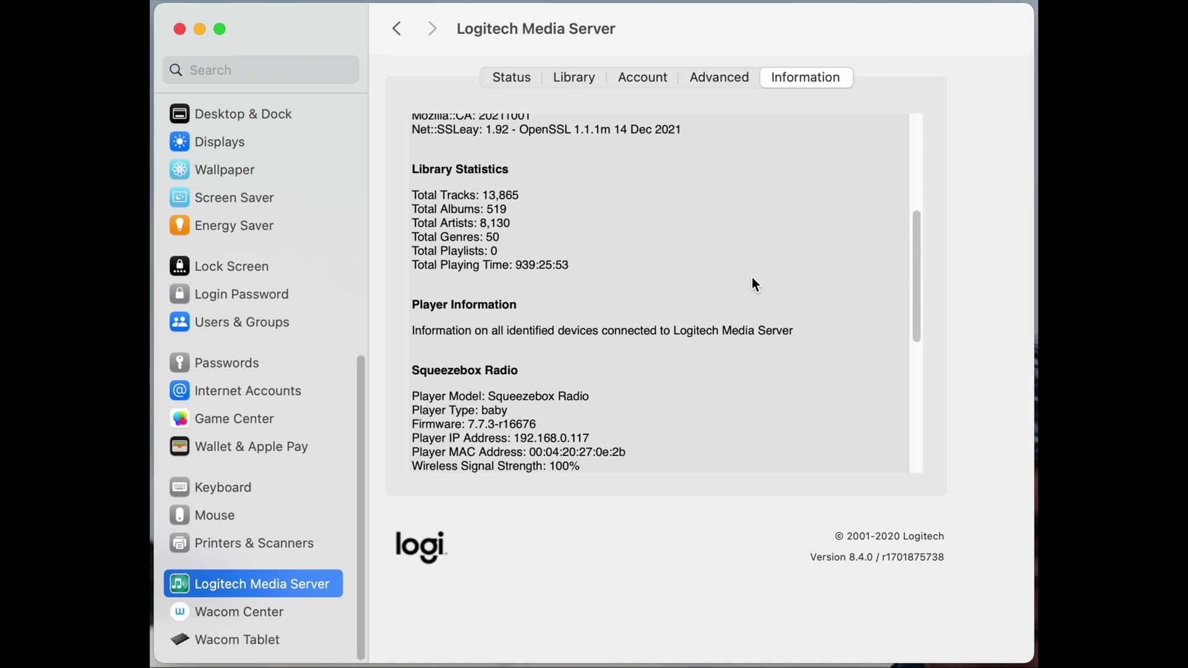
scroll(745, 276, down, 5)
scroll(745, 281, down, 2)
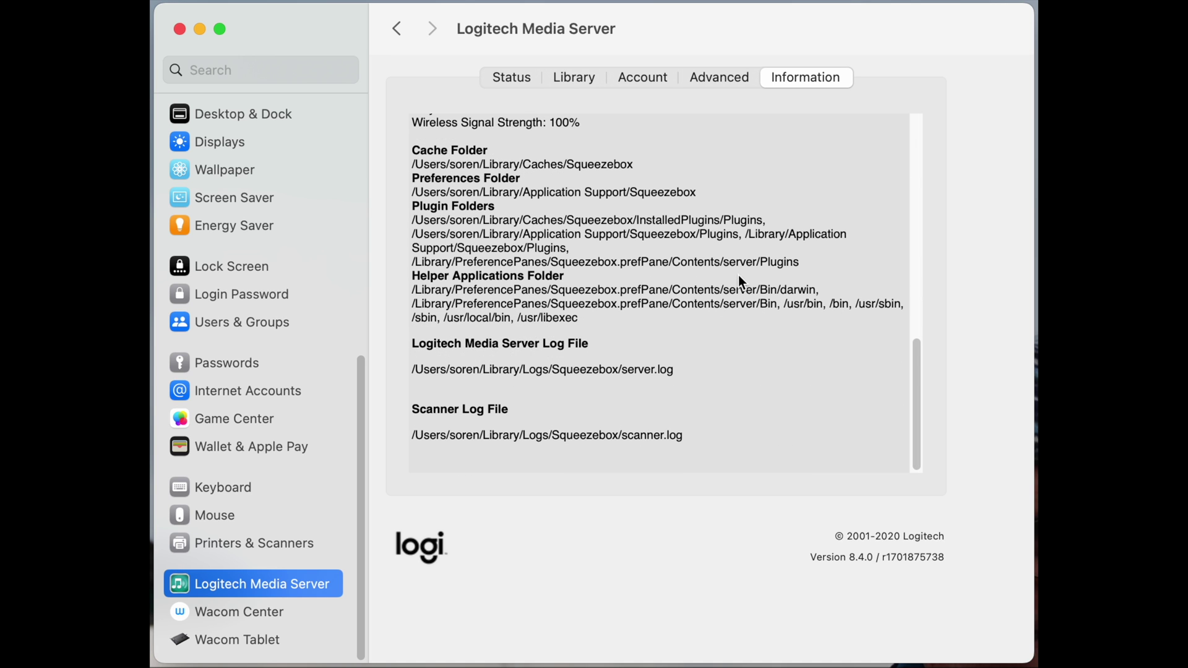
scroll(741, 282, up, 10)
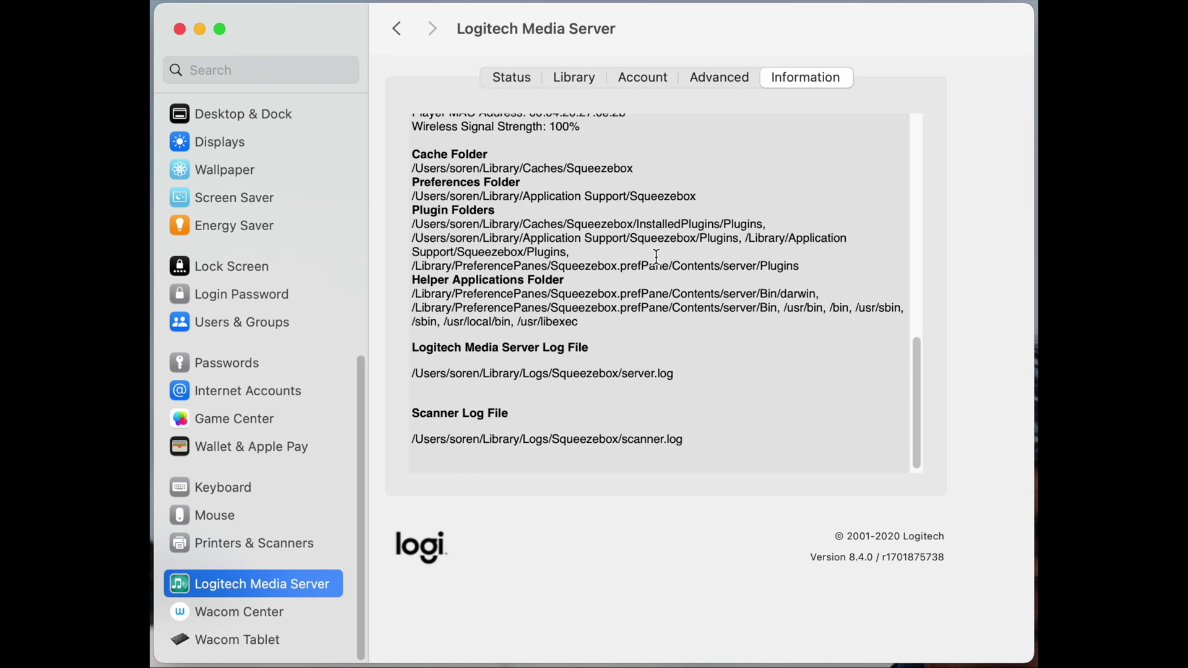
- Revisit the media library scan options, the server status and the mysqueezebox.com account settings
click(727, 83)
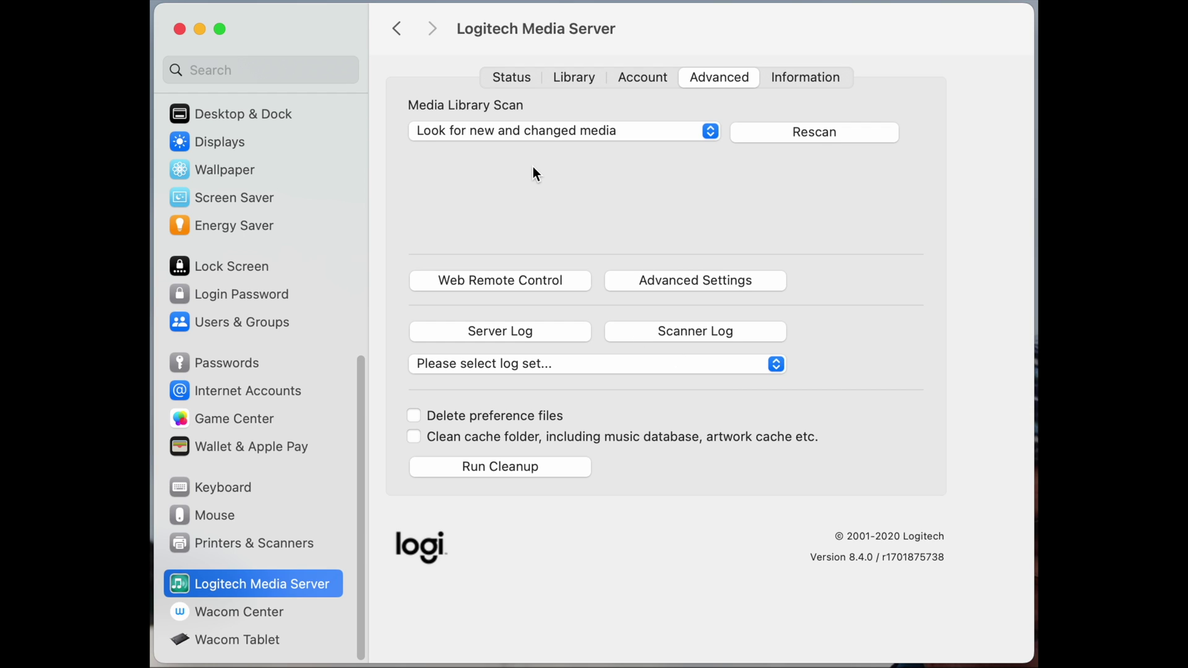
click(525, 84)
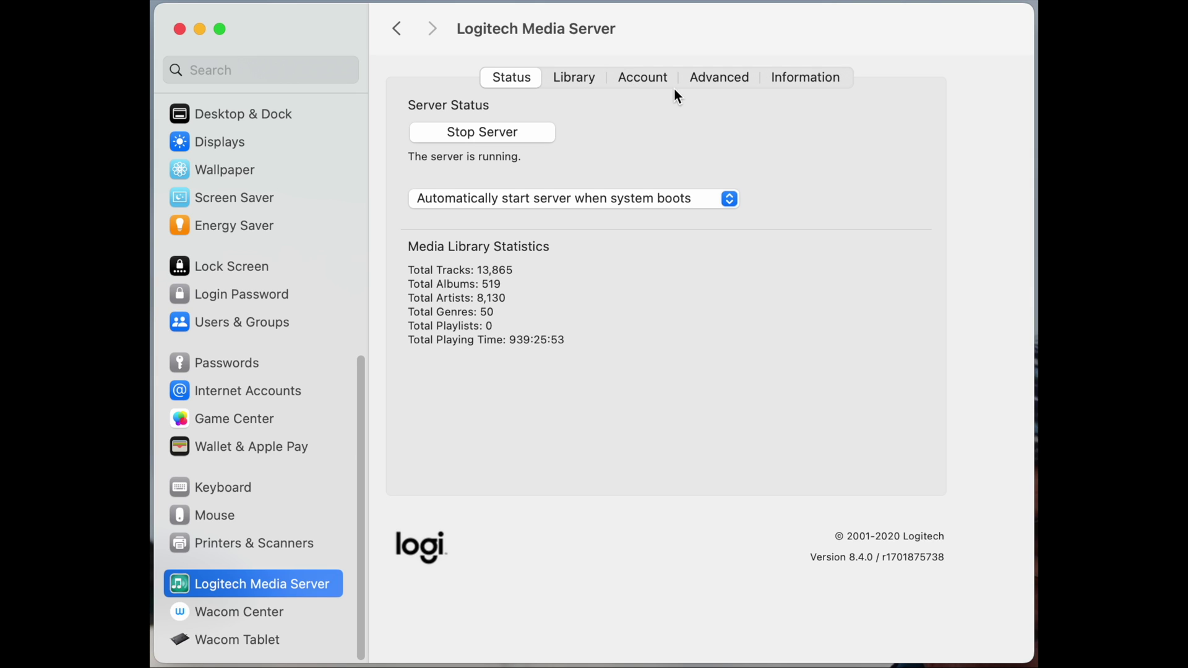
click(647, 73)
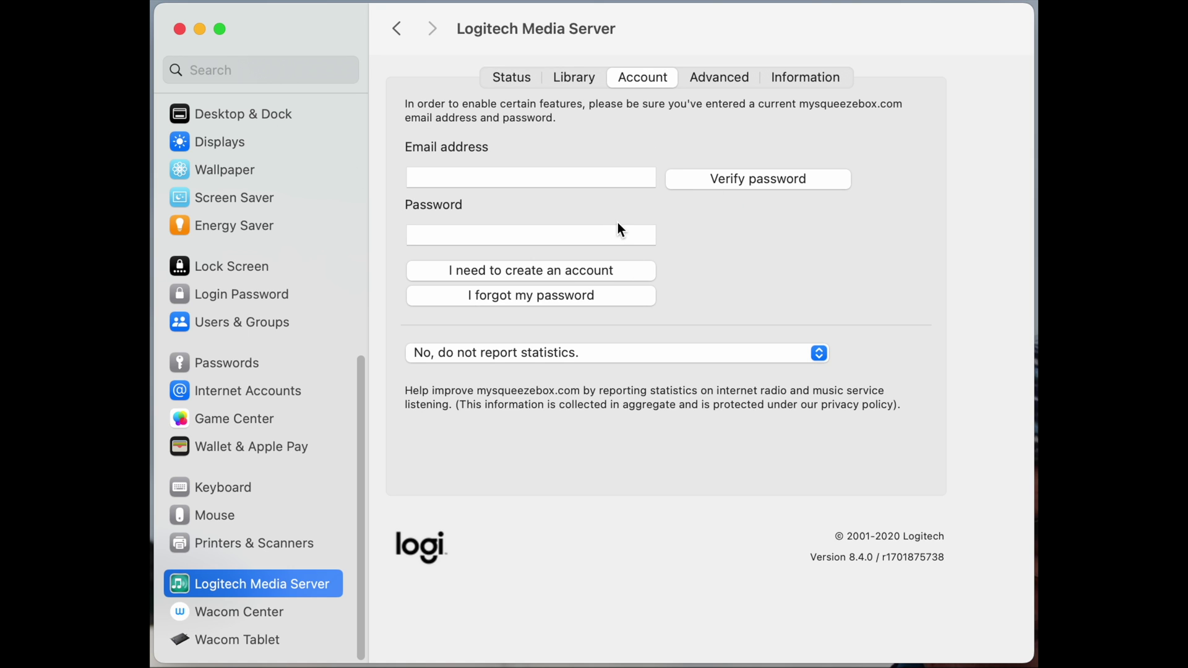
- Open the server's Advanced Settings in the browser and examine the Squeezebox Radio's player selection and available player settings categories
click(728, 80)
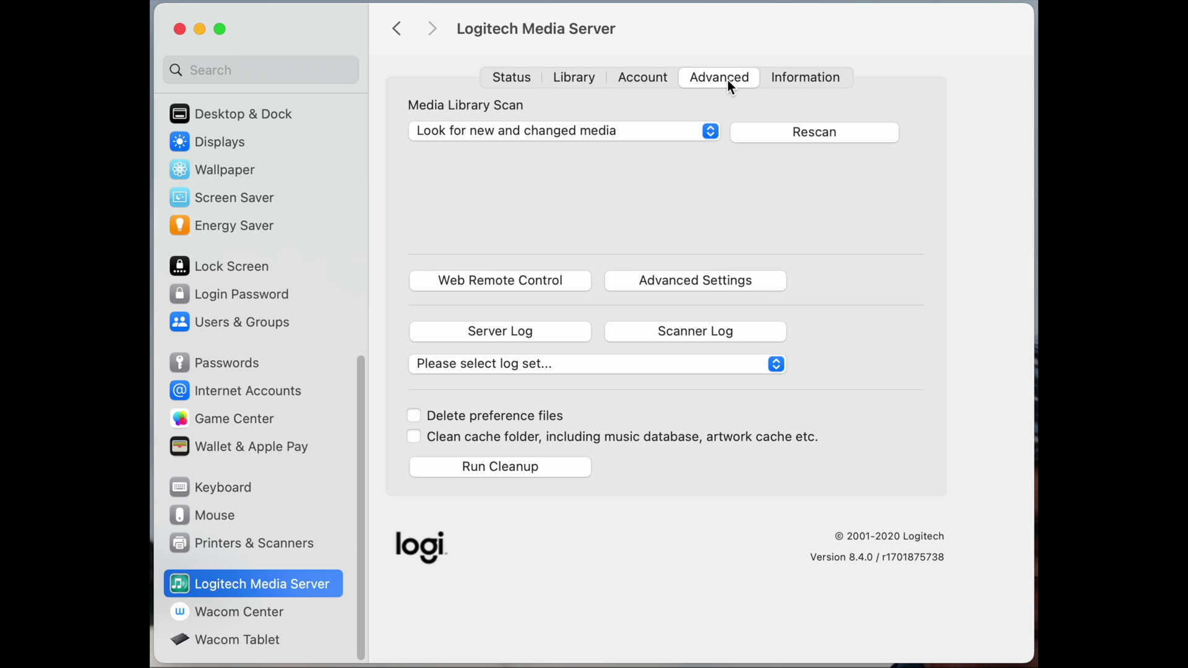
click(711, 280)
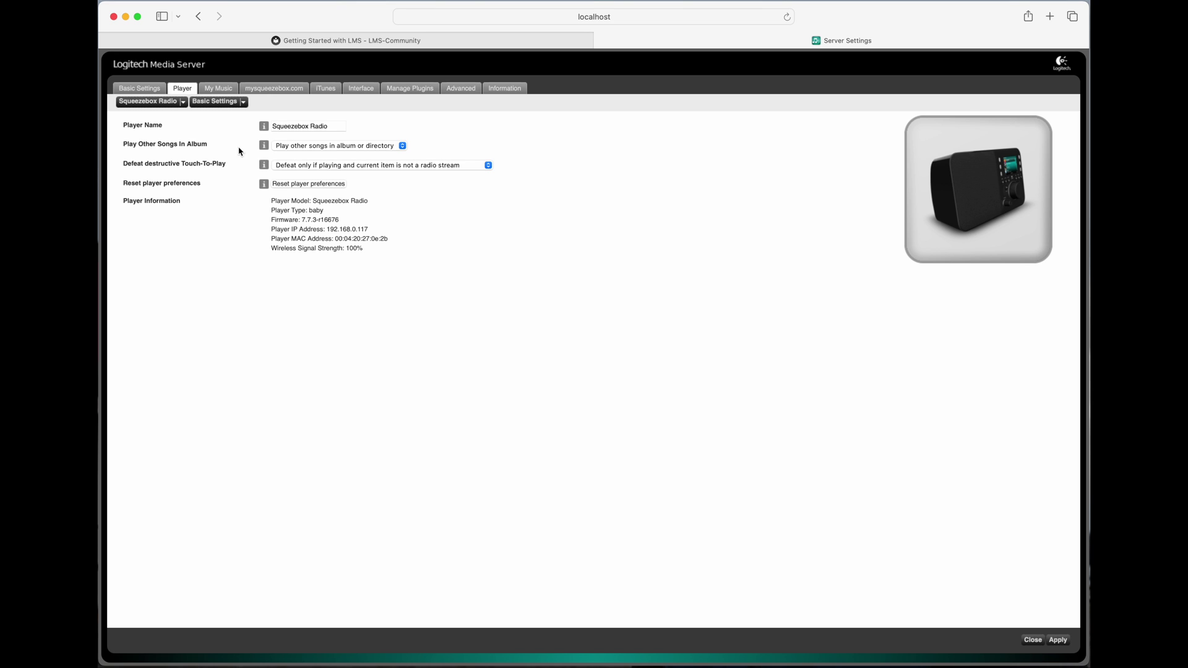
click(183, 104)
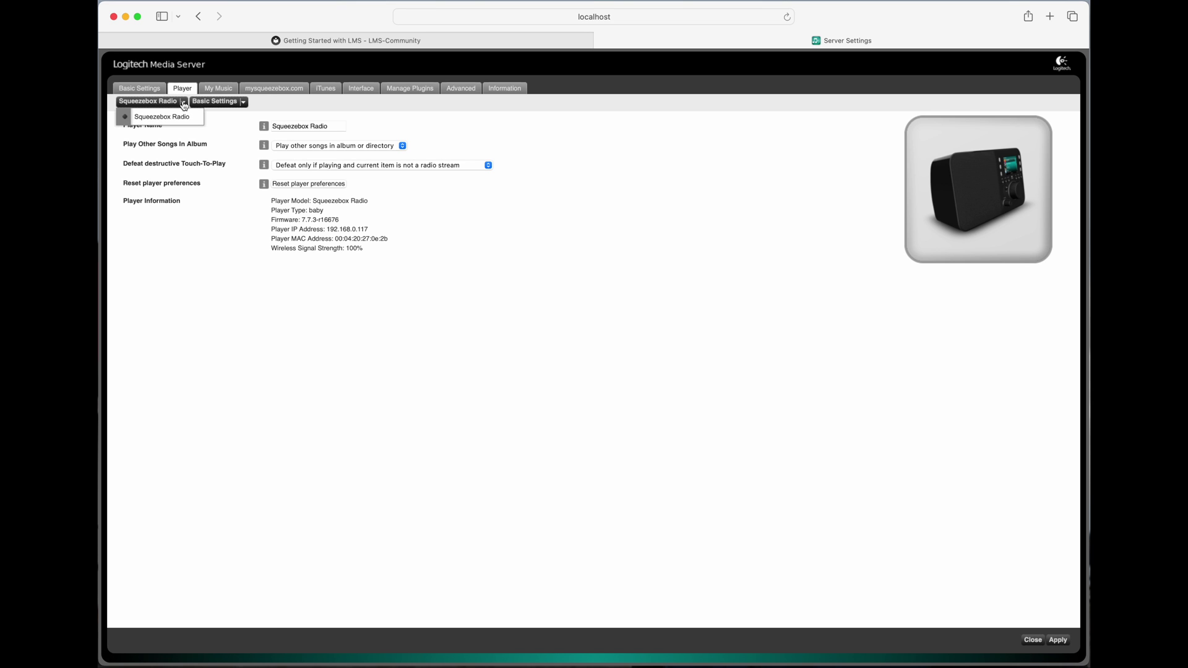
click(184, 103)
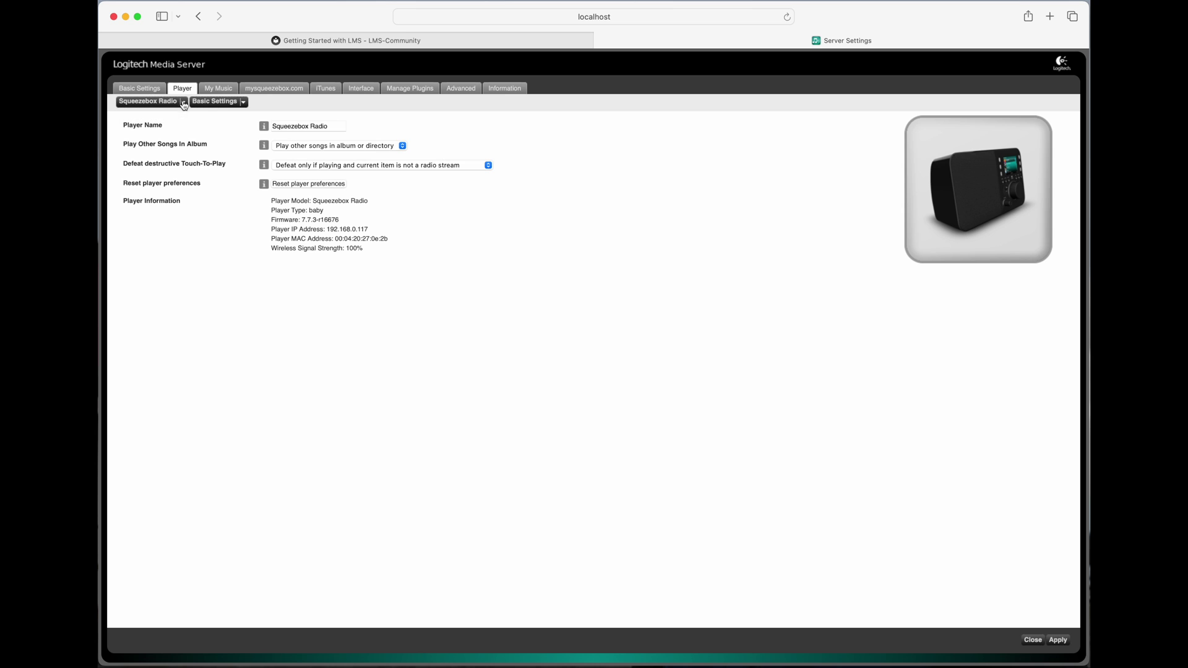
click(244, 103)
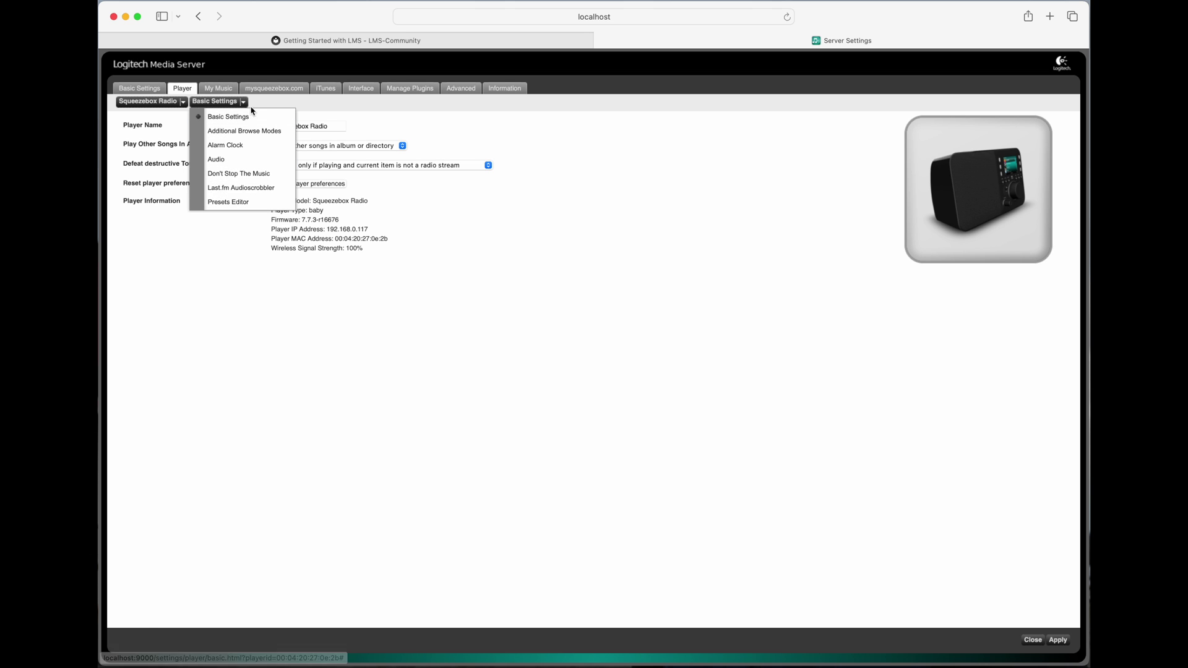
click(491, 258)
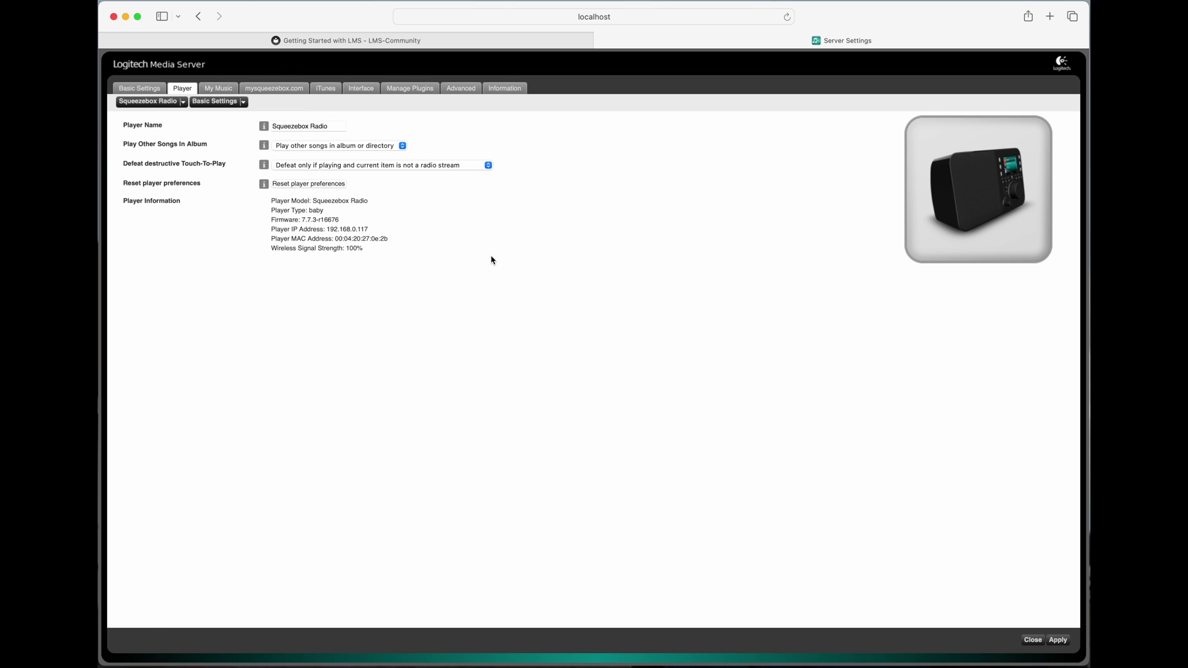
- View the My Music settings and the mysqueezebox.com account settings of the server
click(234, 89)
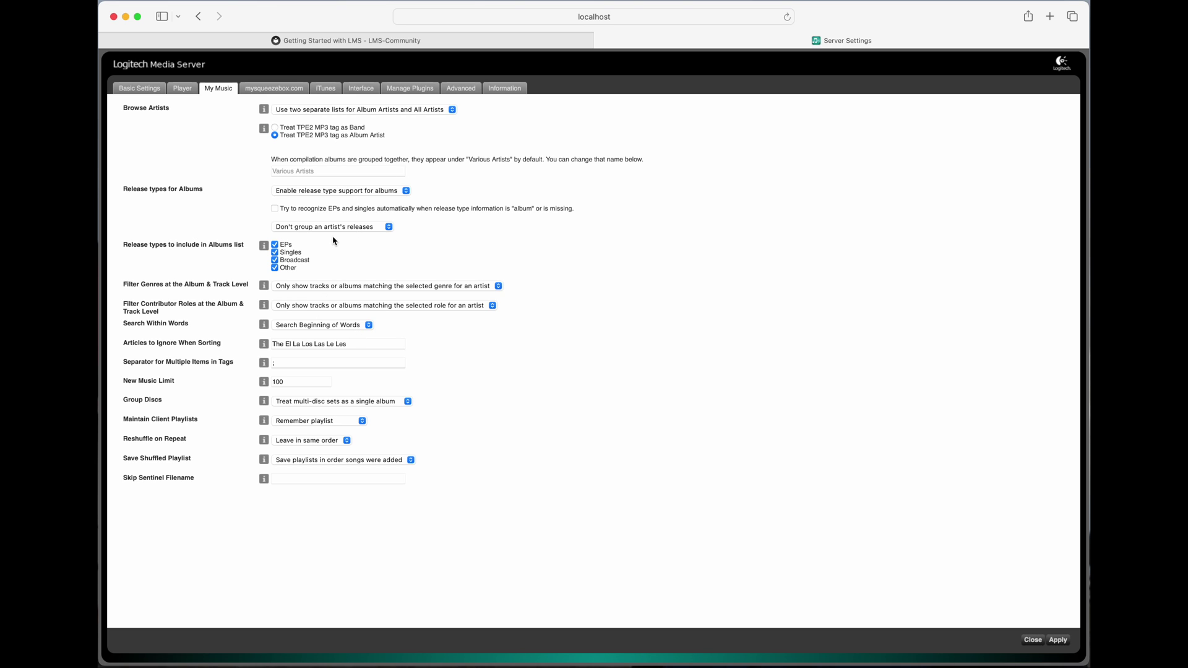
click(296, 90)
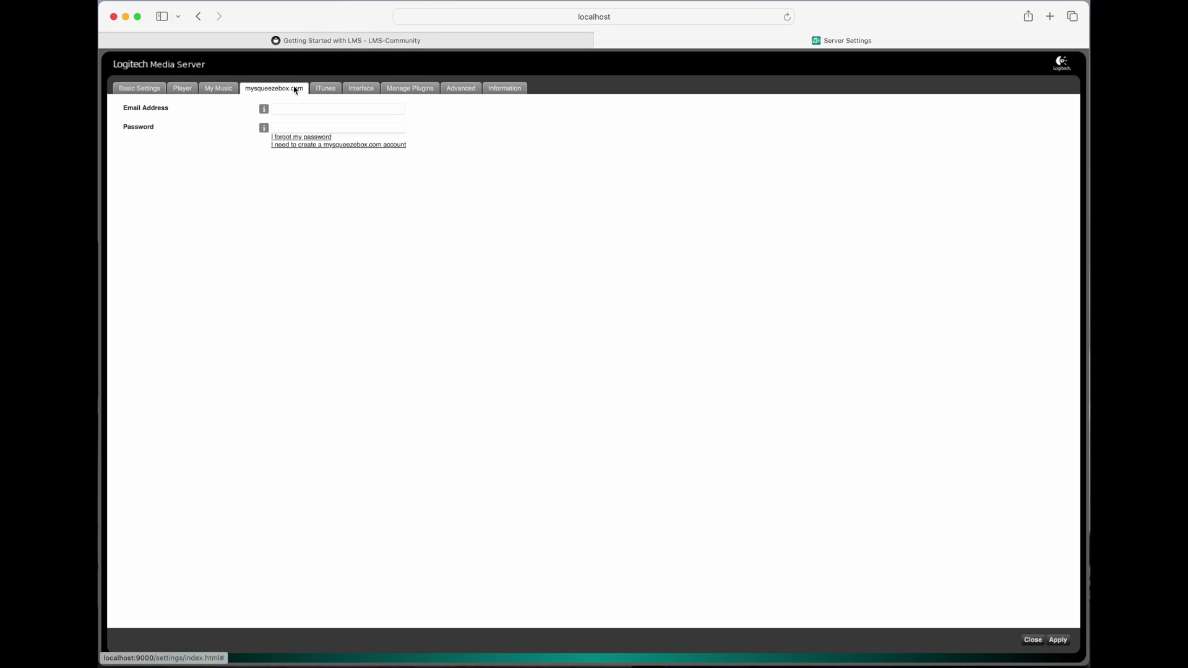
- View the server's iTunes integration settings and its web interface display settings
click(326, 90)
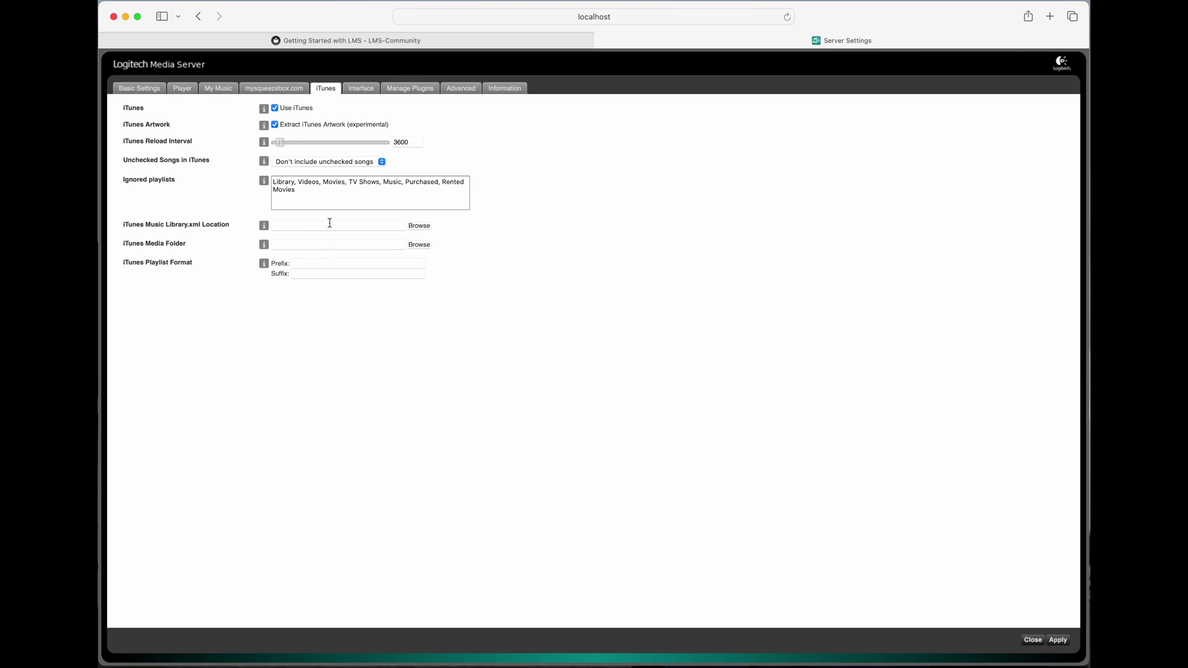
click(364, 91)
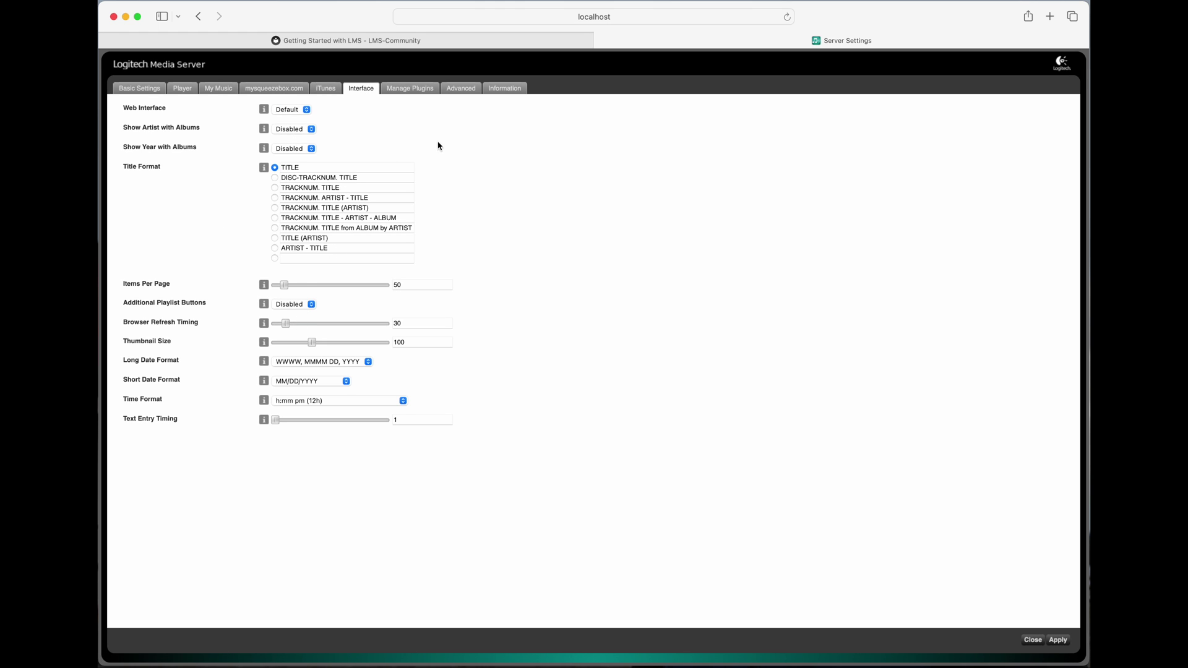
- Examine the full plugin list, covering active, inactive and 3rd party plugins plus the additional repository options
click(432, 91)
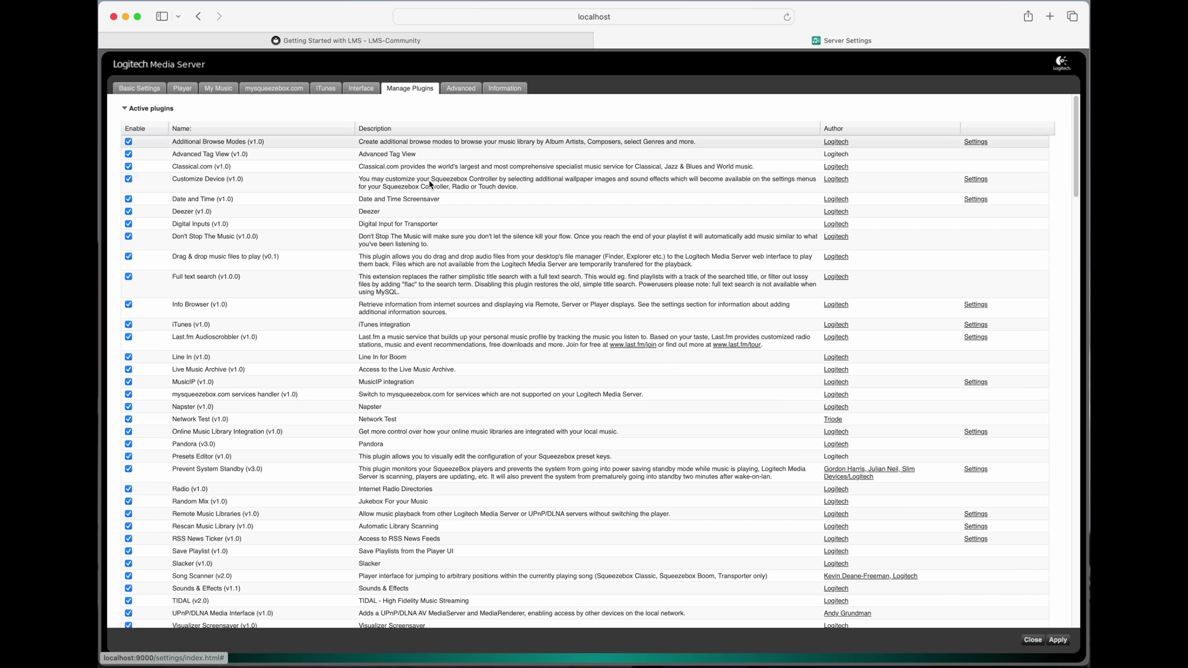
scroll(431, 201, down, 5)
scroll(431, 201, down, 5)
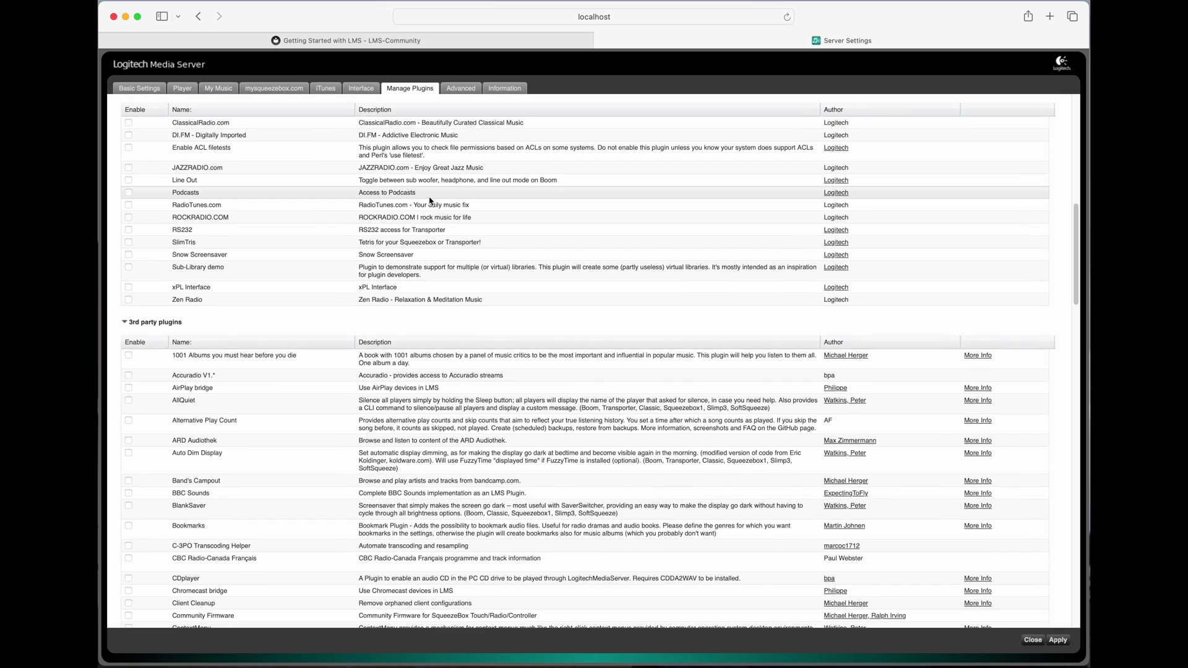
scroll(431, 202, up, 2)
scroll(434, 427, down, 6)
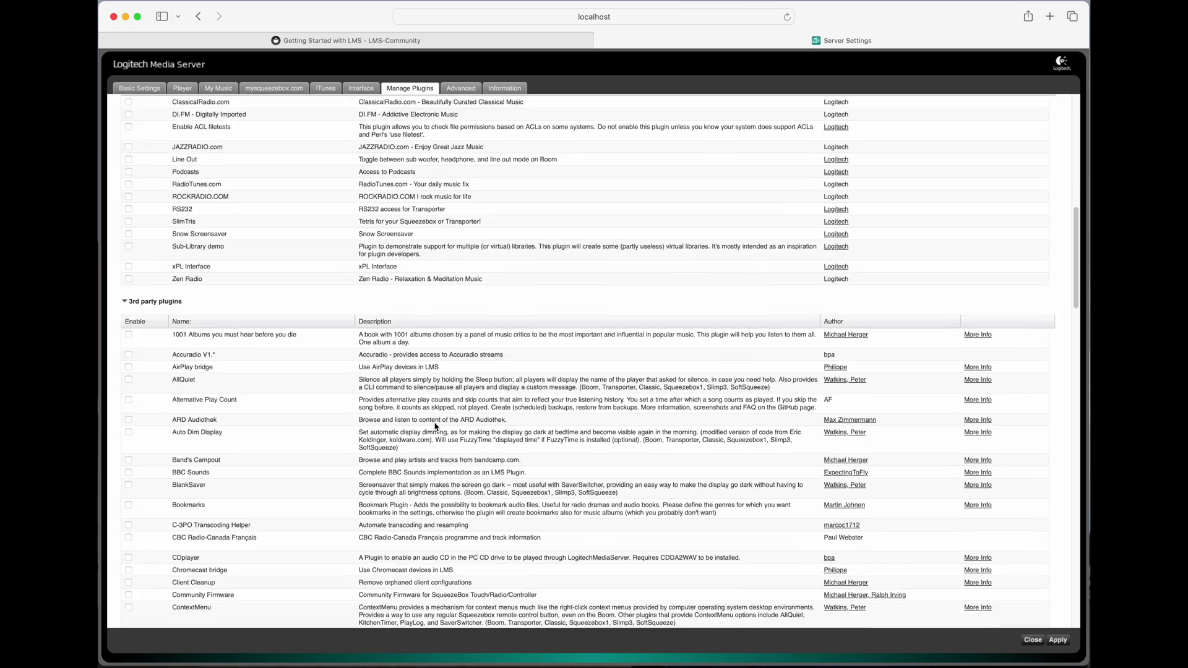
scroll(414, 374, down, 20)
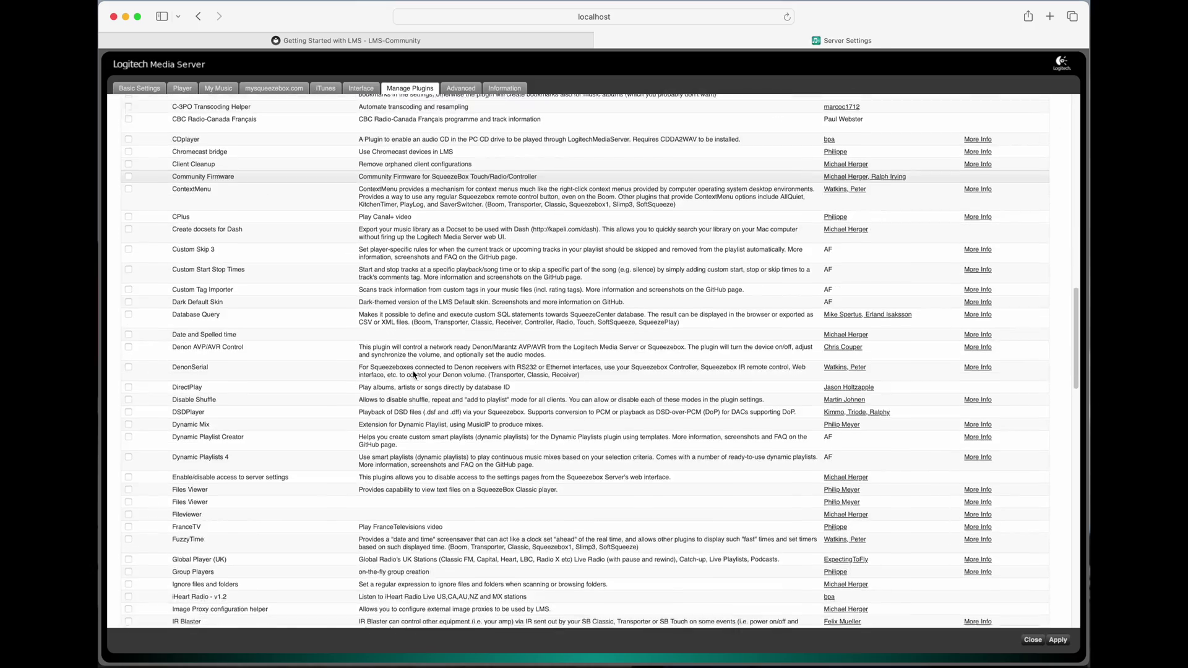
scroll(414, 373, down, 5)
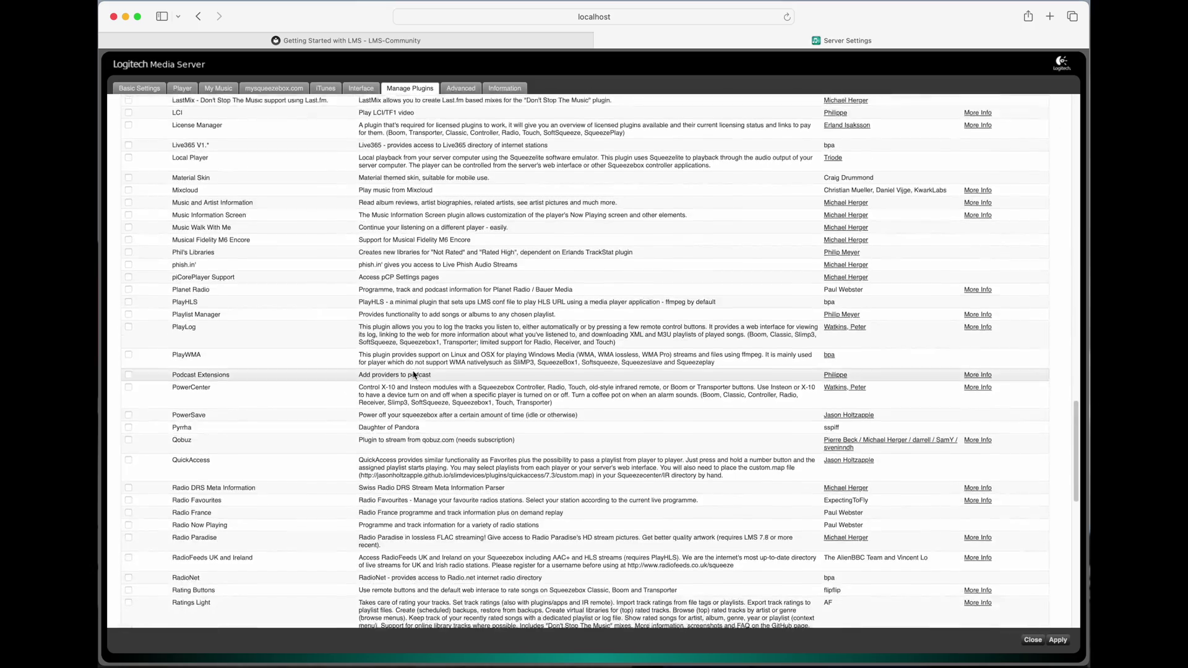
scroll(413, 374, up, 20)
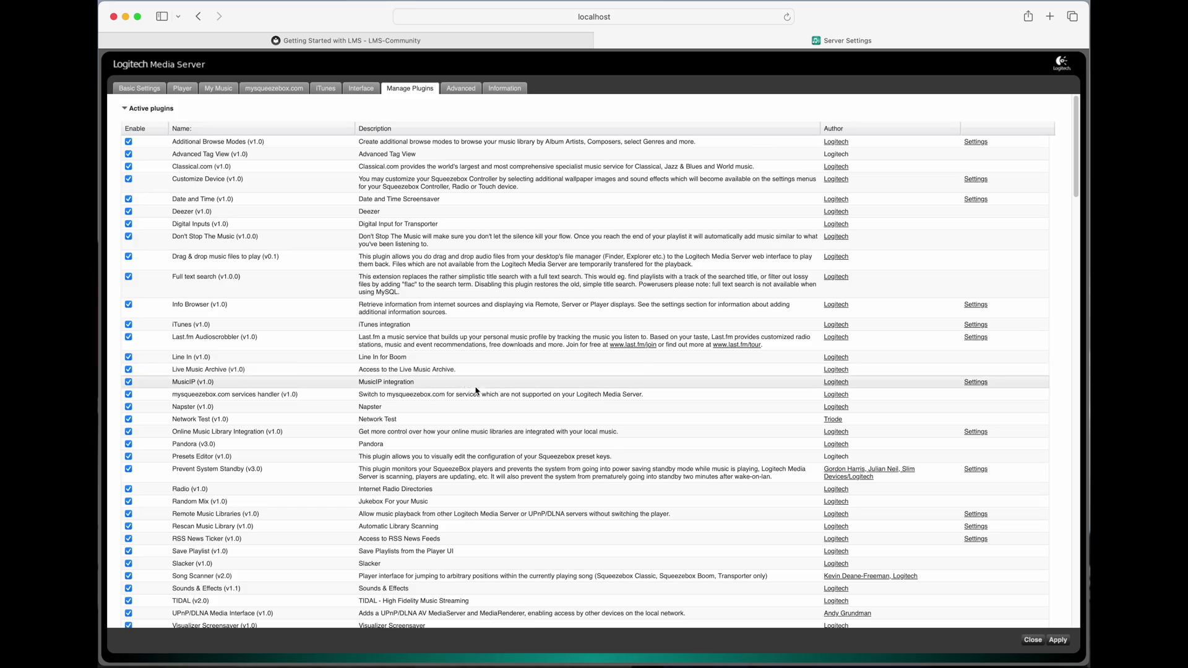
scroll(433, 377, down, 20)
scroll(477, 386, down, 20)
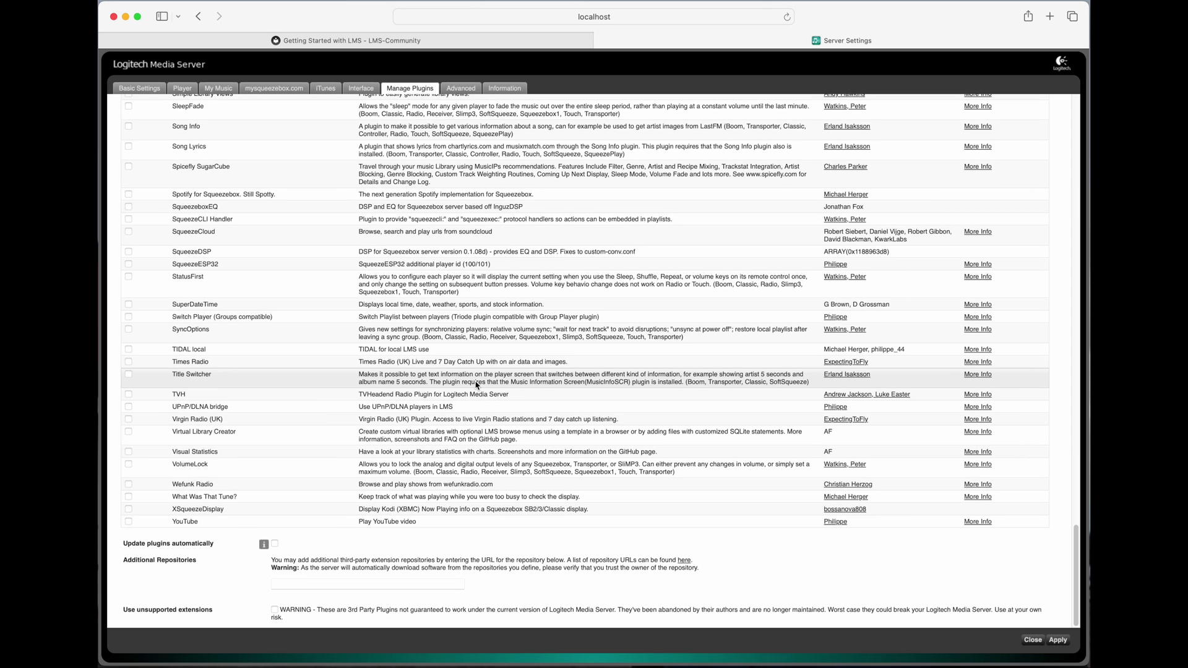
scroll(477, 386, up, 20)
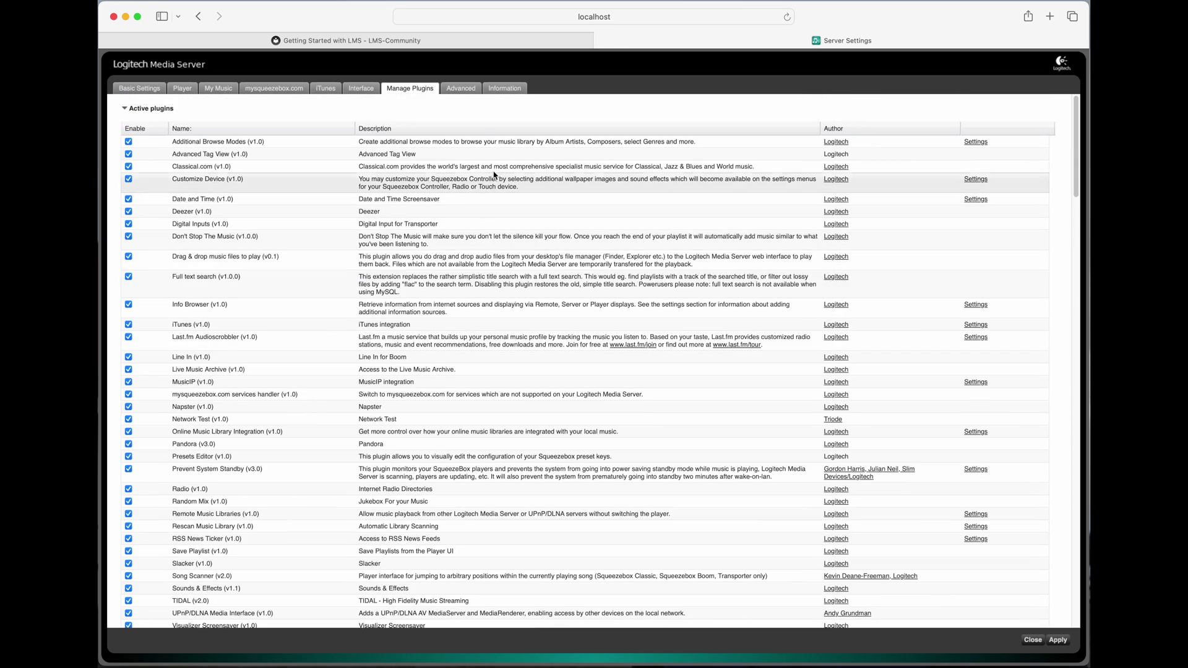
- View the advanced Formatting settings, the list of advanced categories and the Security settings
click(470, 90)
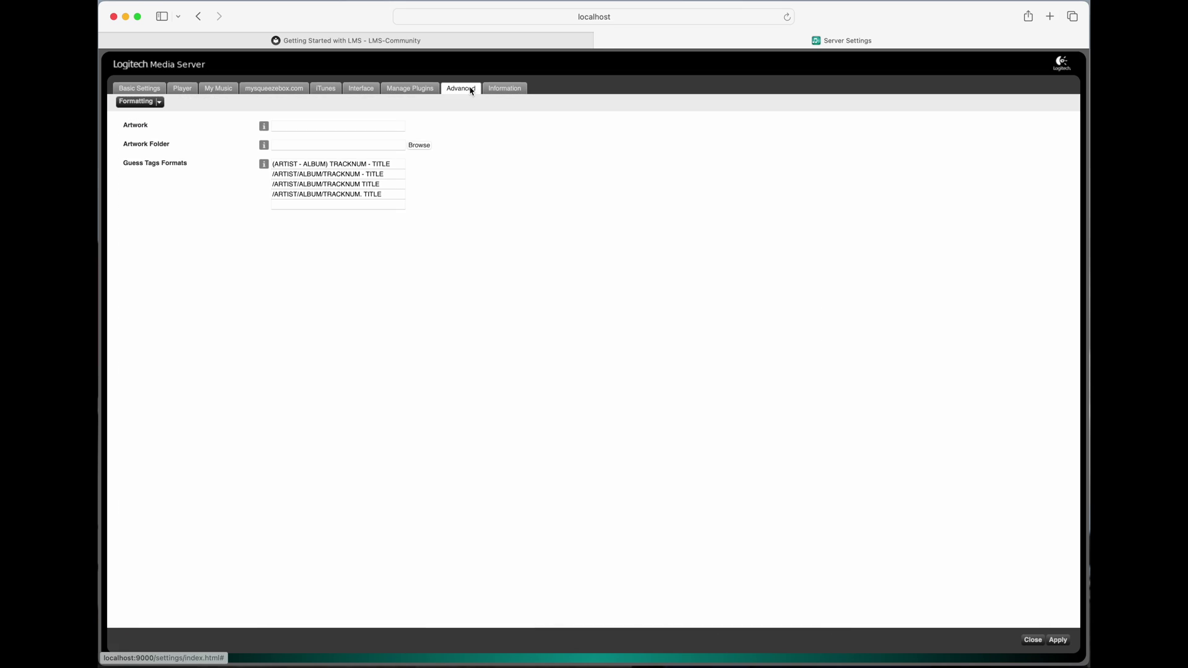
click(160, 103)
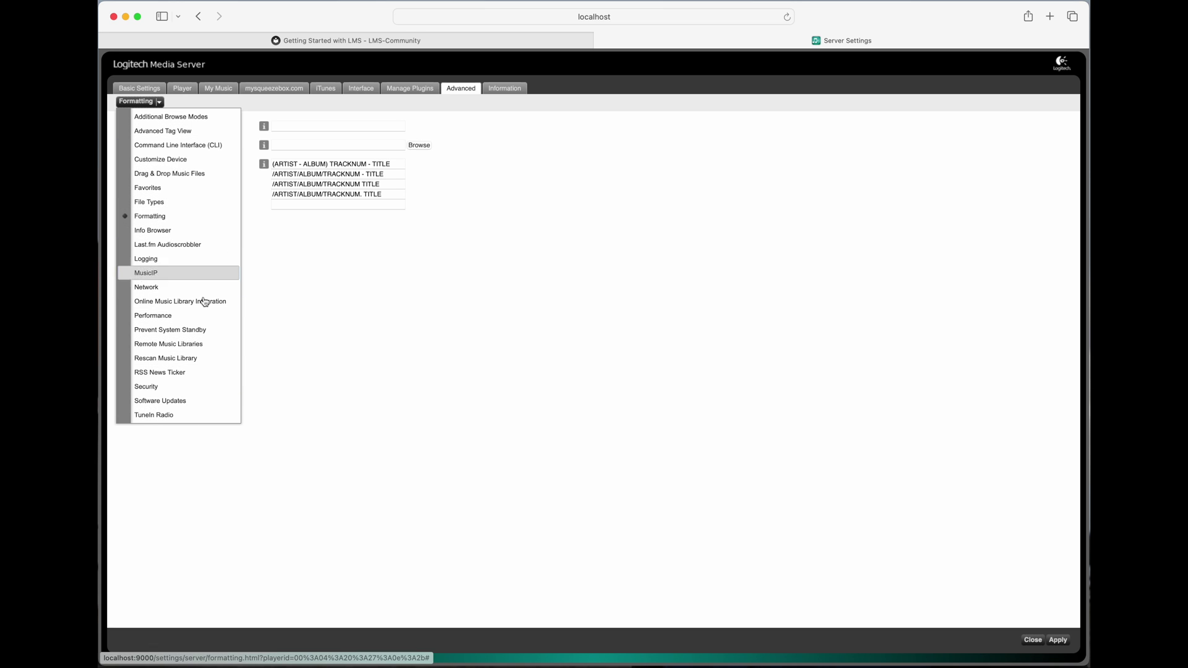
click(209, 388)
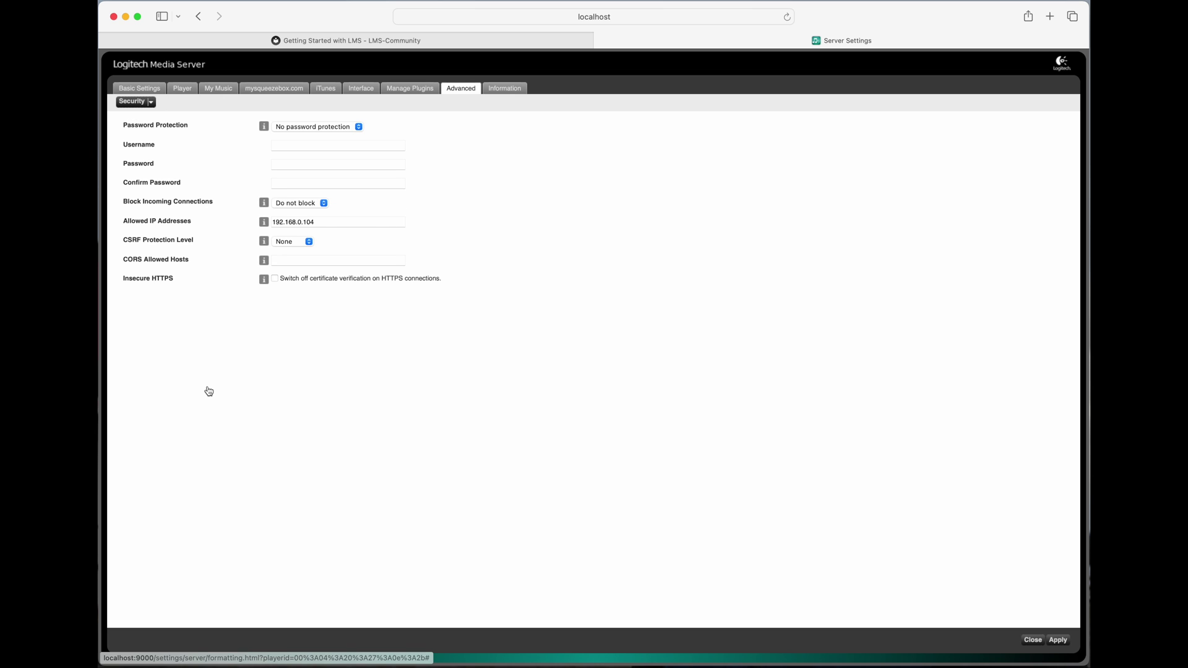